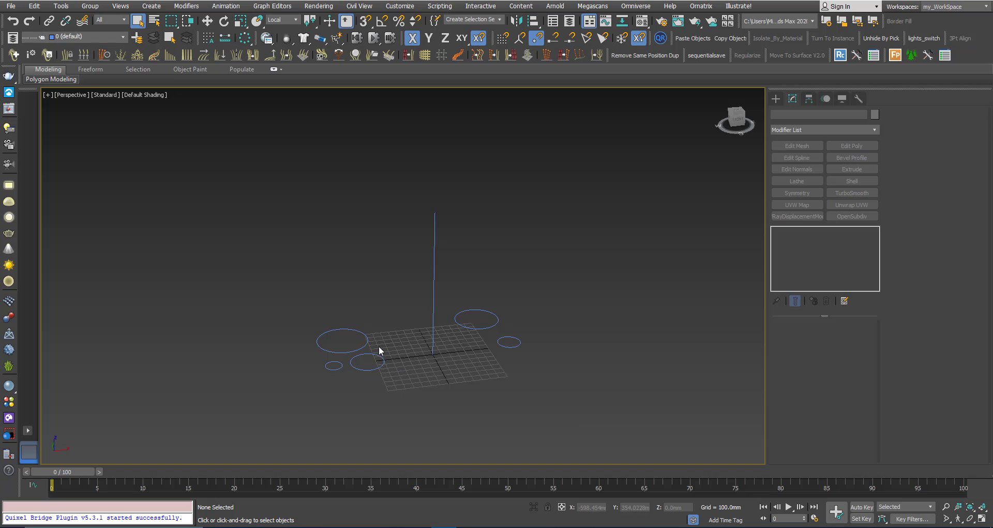
{"action": "middle_click_drag", "start_coordinate": [379, 345], "coordinate": [419, 348]}
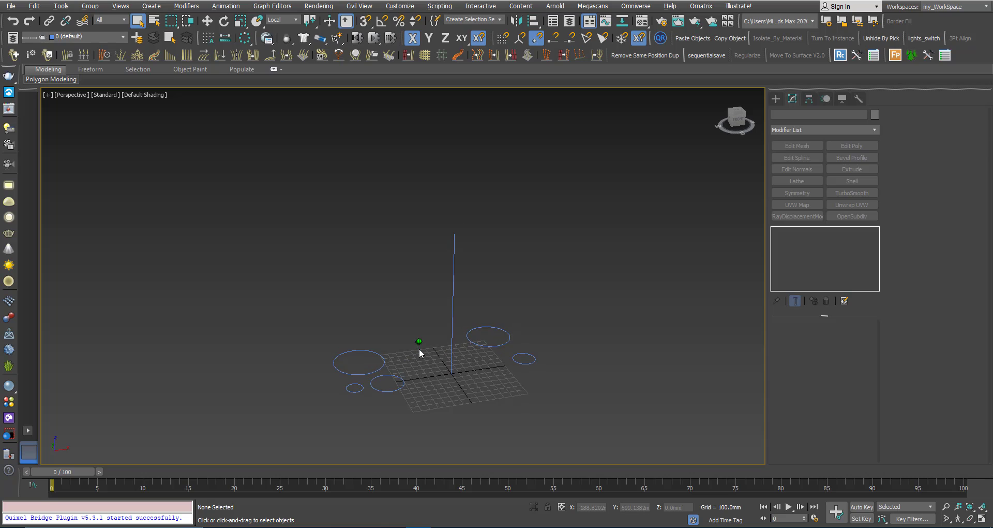
{"action": "left_click", "coordinate": [390, 375]}
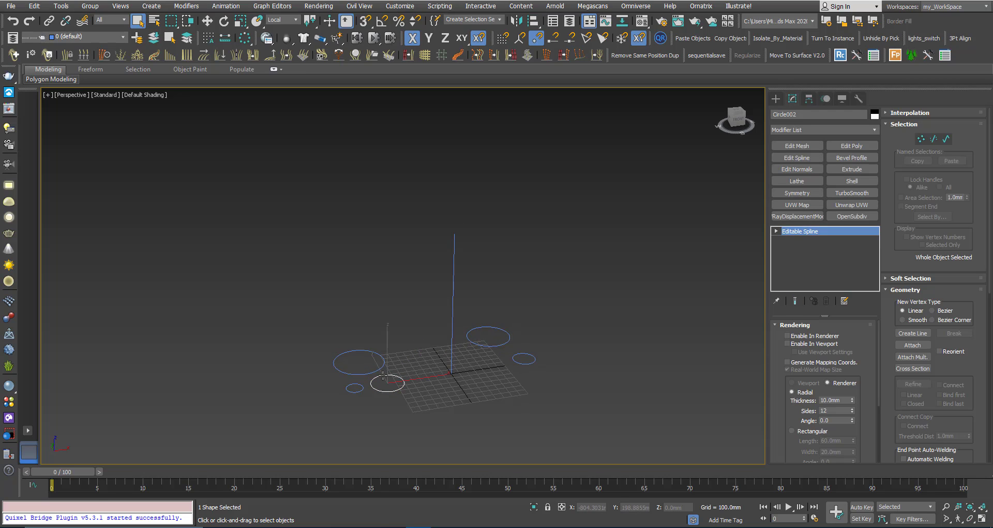
{"action": "left_click", "coordinate": [367, 373]}
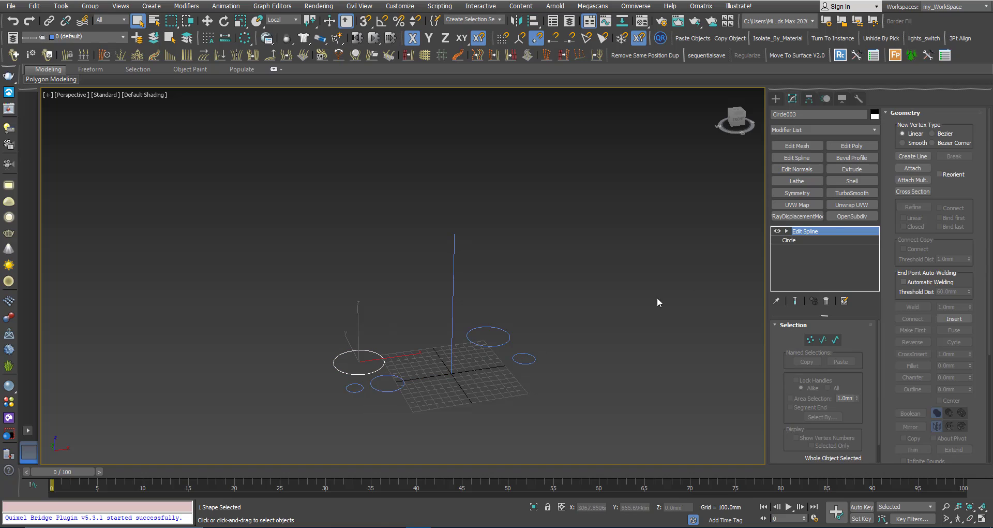
{"action": "middle_click_drag", "start_coordinate": [419, 365], "coordinate": [415, 308]}
- Create a Loft on the vertical line, getting the medium circle as its cross-section shape at path 0
{"action": "left_click", "coordinate": [442, 338]}
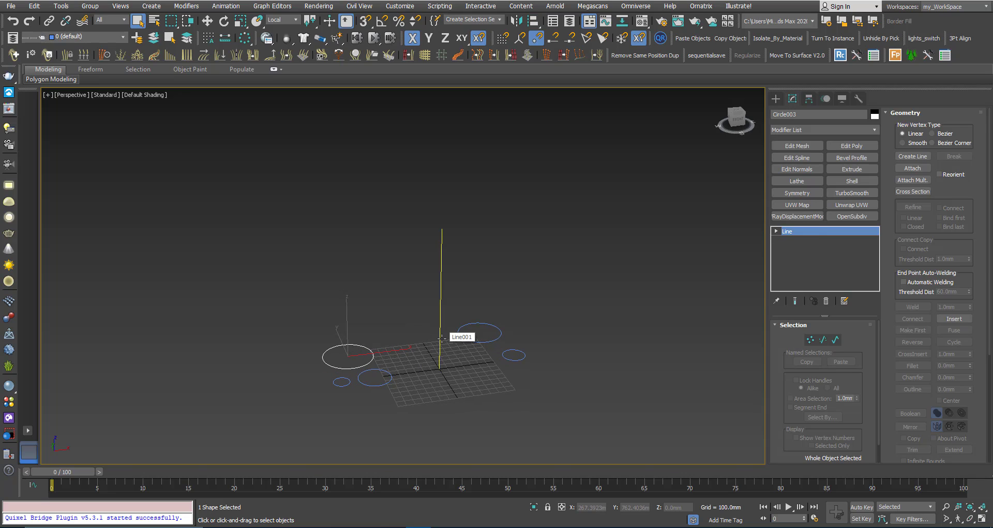
{"action": "left_click", "coordinate": [775, 99]}
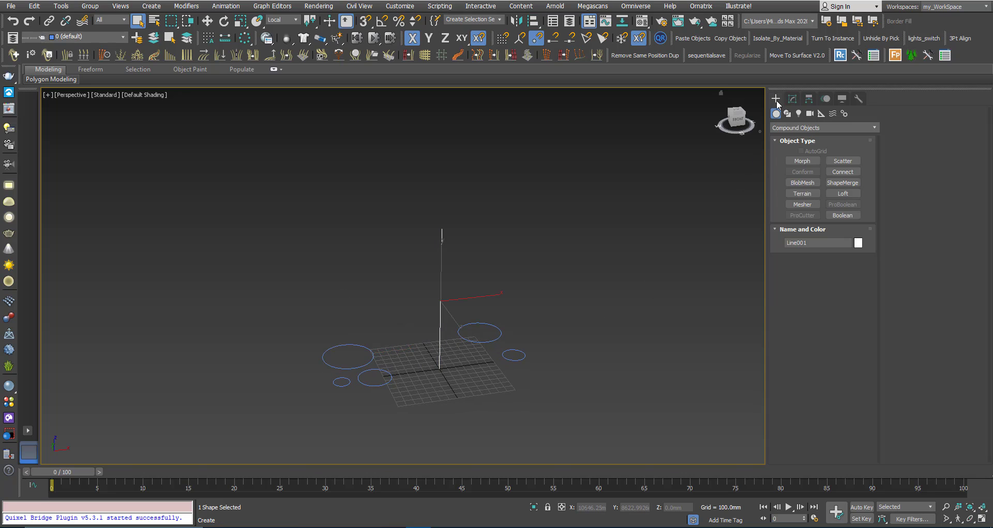
{"action": "left_click", "coordinate": [842, 194]}
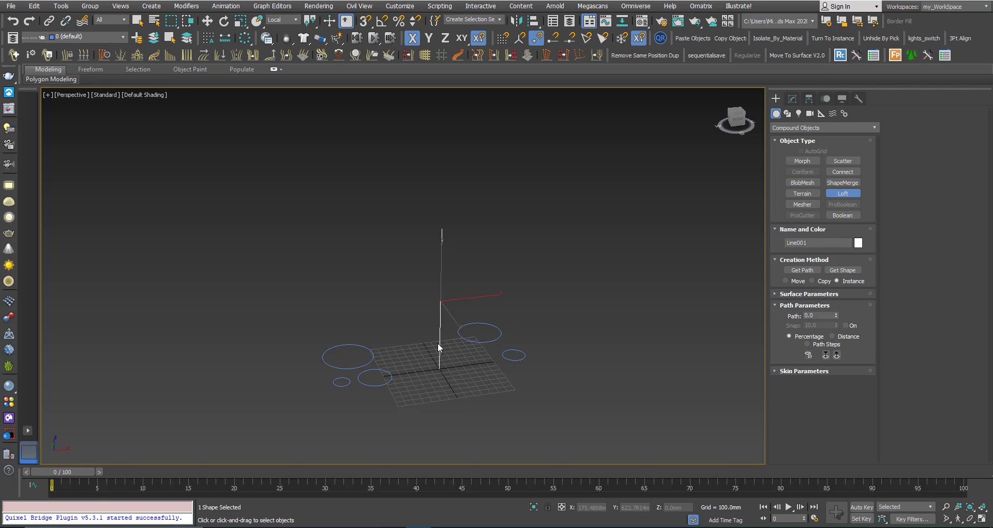
{"action": "middle_click_drag", "start_coordinate": [417, 327], "coordinate": [413, 325]}
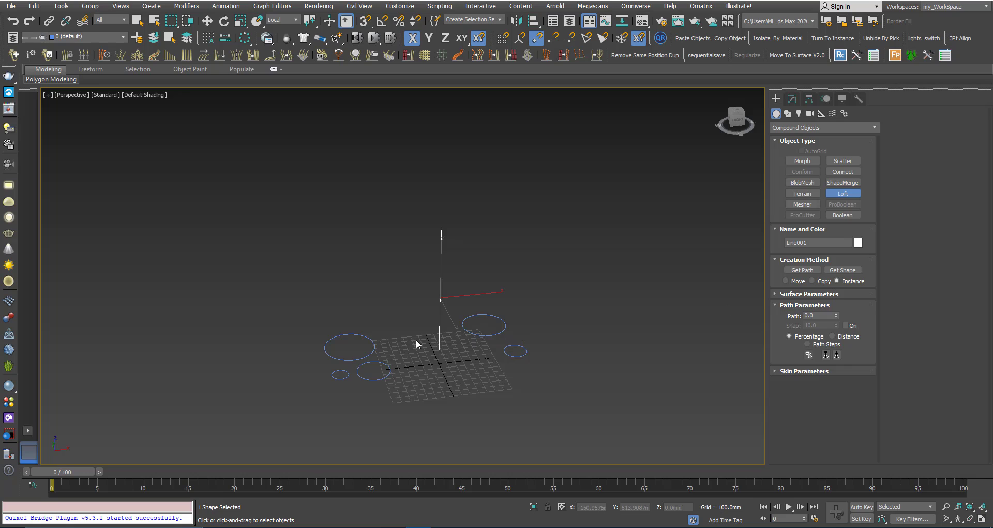
{"action": "middle_click_drag", "start_coordinate": [416, 339], "coordinate": [408, 333]}
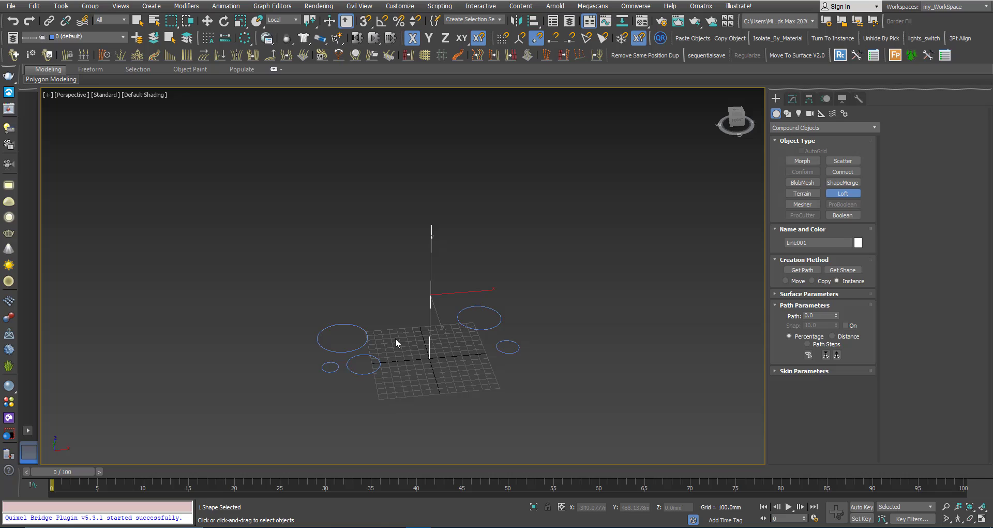
{"action": "middle_click_drag", "start_coordinate": [395, 337], "coordinate": [405, 344]}
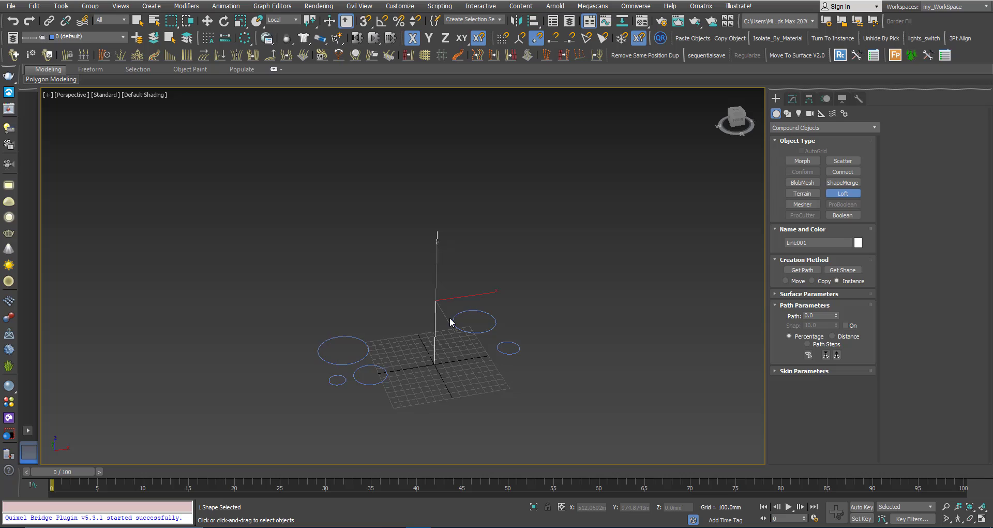
{"action": "middle_click_drag", "start_coordinate": [450, 324], "coordinate": [489, 310]}
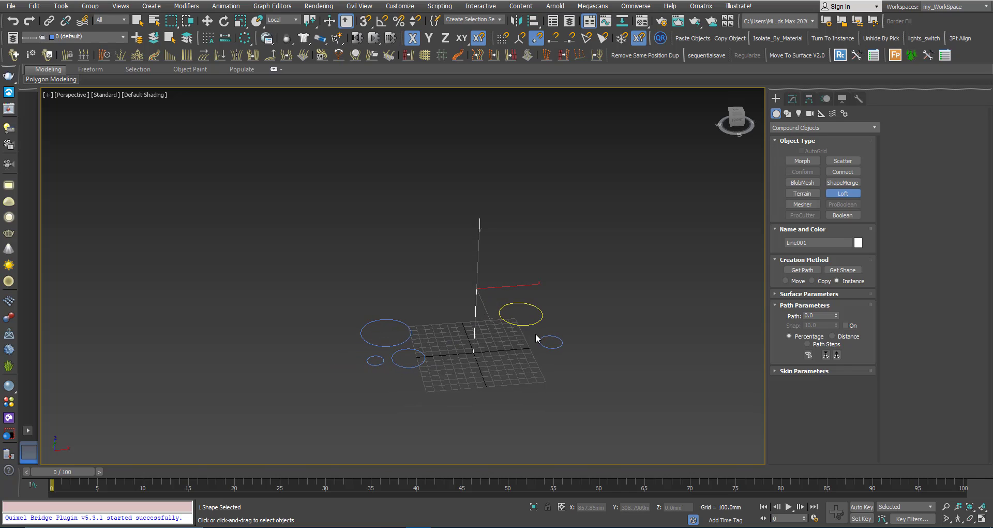
{"action": "middle_click_drag", "start_coordinate": [536, 338], "coordinate": [497, 345]}
{"action": "left_click", "coordinate": [842, 270]}
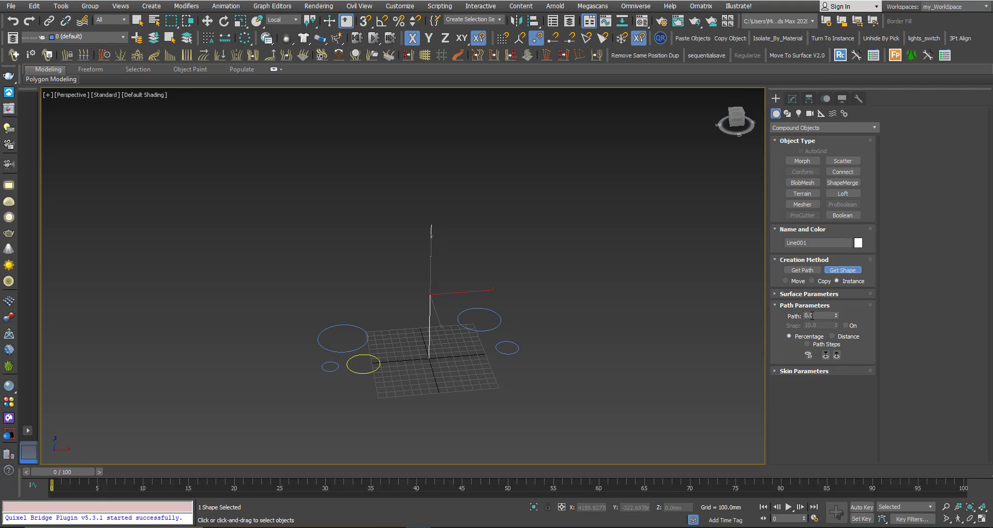
{"action": "left_click", "coordinate": [377, 366]}
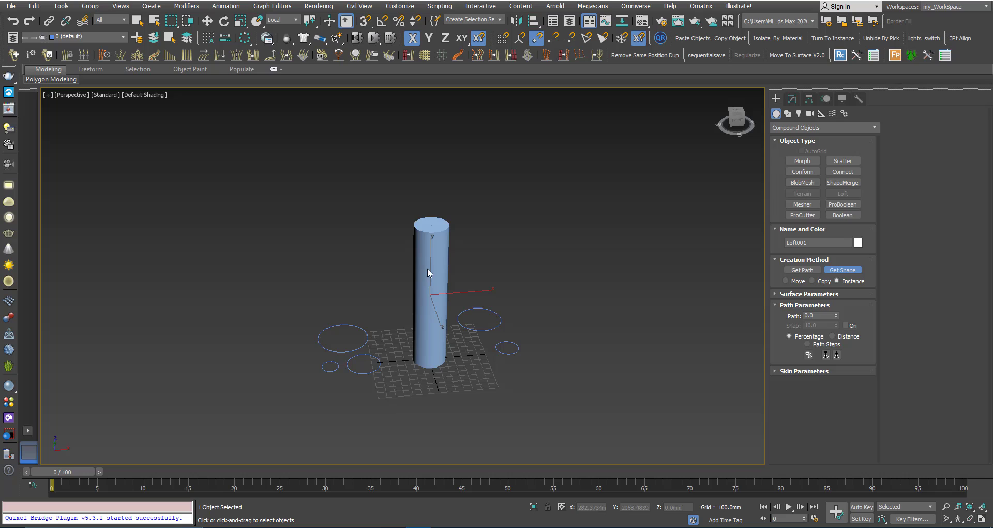
- Turn on the Edged Faces display to show the loft's mesh segments
{"action": "scroll", "coordinate": [436, 283], "scroll_direction": "up", "scroll_amount": 1}
{"action": "key", "text": "F4"}
{"action": "scroll", "coordinate": [454, 297], "scroll_direction": "up", "scroll_amount": 2}
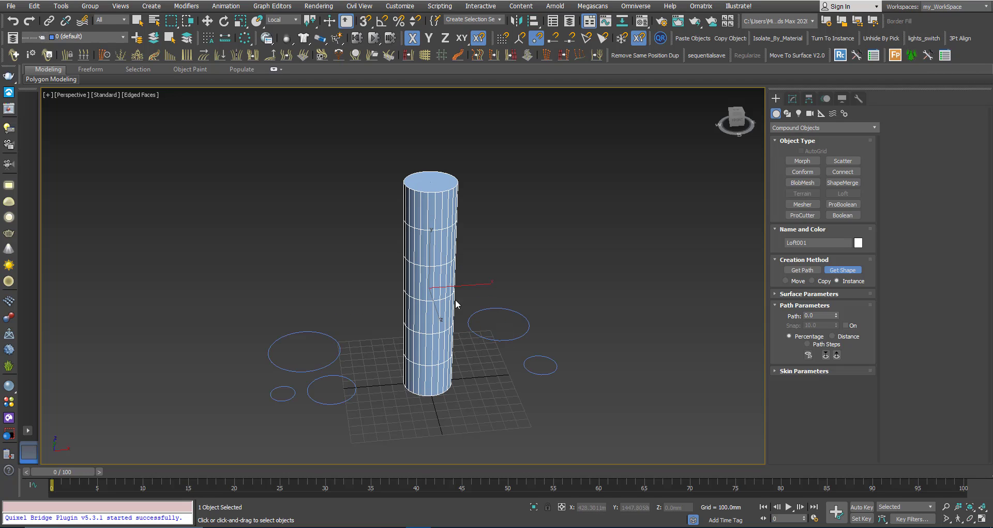
- Set the loft's path position to 50 percent and get the large circle beside the medium one as the shape there
{"action": "left_click", "coordinate": [816, 315]}
{"action": "left_click", "coordinate": [849, 274]}
{"action": "left_click", "coordinate": [286, 368]}
{"action": "key", "text": "w"}
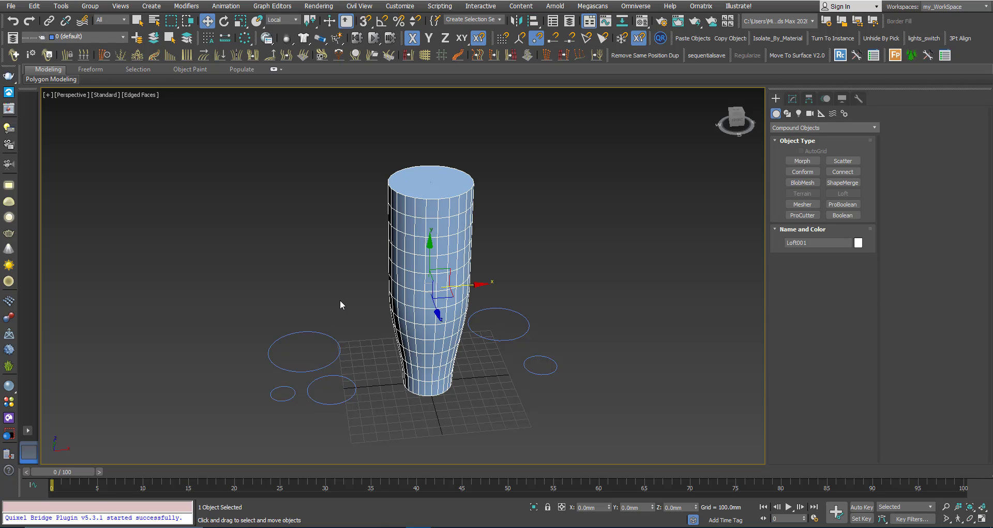
- Switch the viewport to wireframe and enter the loft's Shape sub-object level for modification
{"action": "middle_click_drag", "start_coordinate": [365, 304], "coordinate": [367, 301]}
{"action": "key", "text": "F3"}
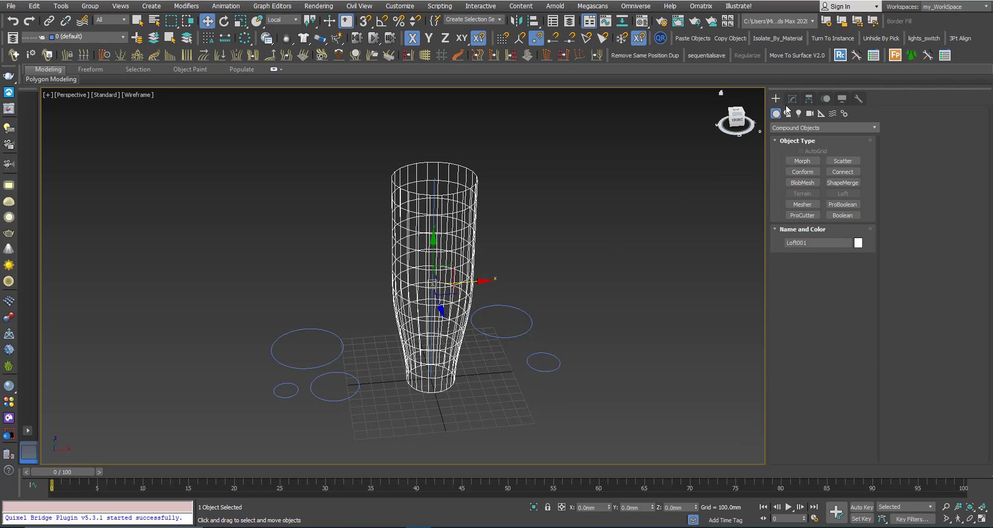
{"action": "left_click", "coordinate": [792, 98]}
{"action": "left_click", "coordinate": [777, 230]}
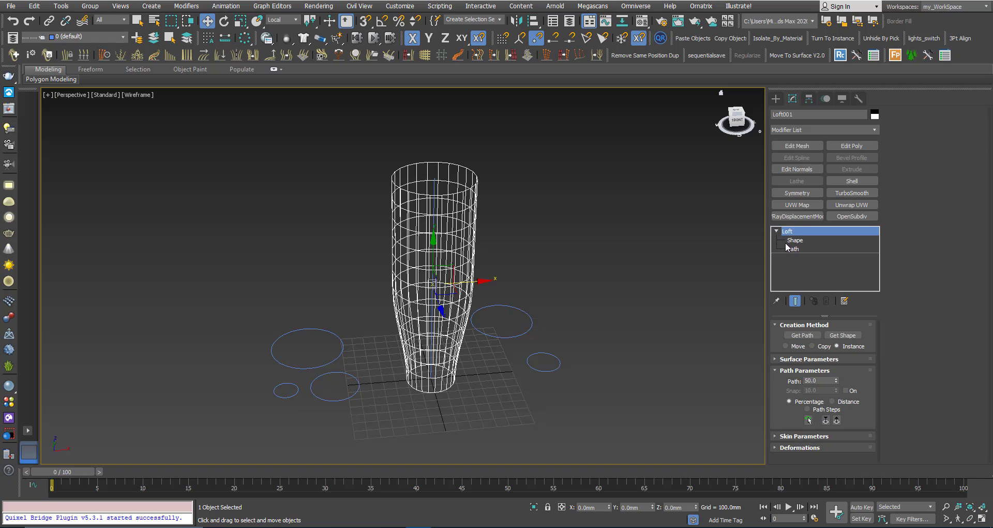
{"action": "left_click", "coordinate": [795, 240]}
- Move the loft's middle cross-section up the path to level 54.6177 and return to the Loft object level
{"action": "middle_click_drag", "start_coordinate": [419, 279], "coordinate": [419, 254], "text": "alt"}
{"action": "left_click_drag", "start_coordinate": [357, 225], "coordinate": [523, 311]}
{"action": "middle_click_drag", "start_coordinate": [409, 289], "coordinate": [433, 266], "text": "alt"}
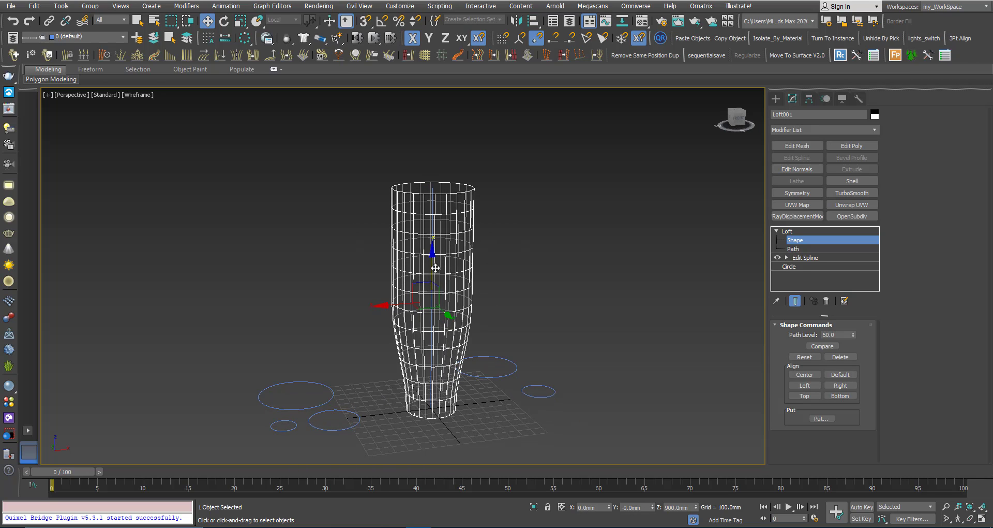
{"action": "left_click_drag", "start_coordinate": [433, 263], "coordinate": [431, 259]}
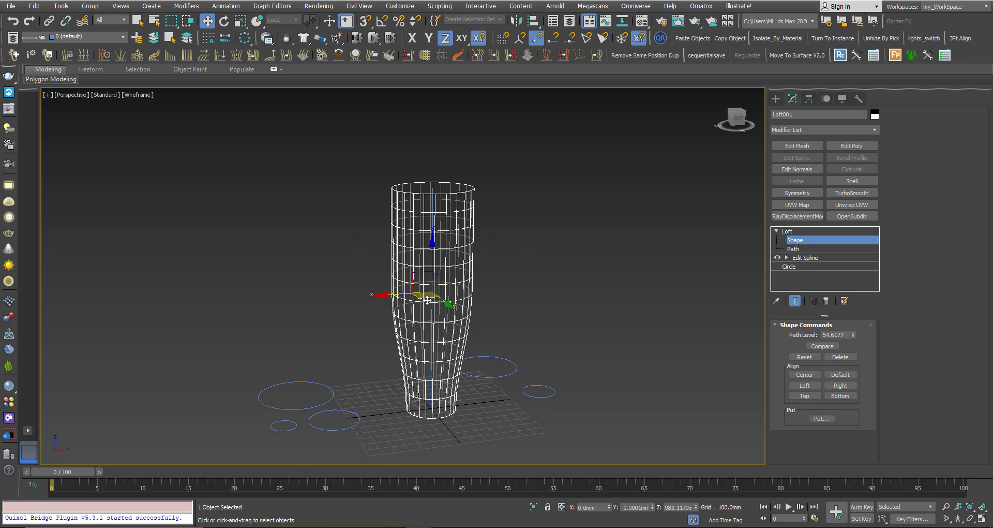
{"action": "mouse_move", "coordinate": [409, 276]}
{"action": "middle_mouse_down", "text": "alt"}
{"action": "mouse_move", "coordinate": [424, 274]}
{"action": "mouse_move", "coordinate": [415, 288]}
{"action": "middle_mouse_up", "text": "alt"}
{"action": "left_click", "coordinate": [813, 232]}
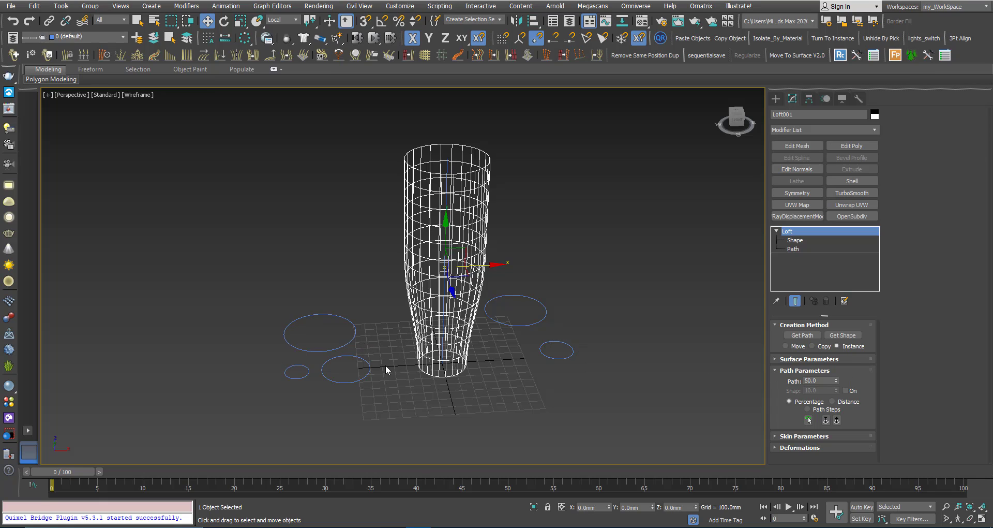
- Try to reshape the medium source circle by moving its vertex nearest the loft along X
{"action": "left_click", "coordinate": [307, 352]}
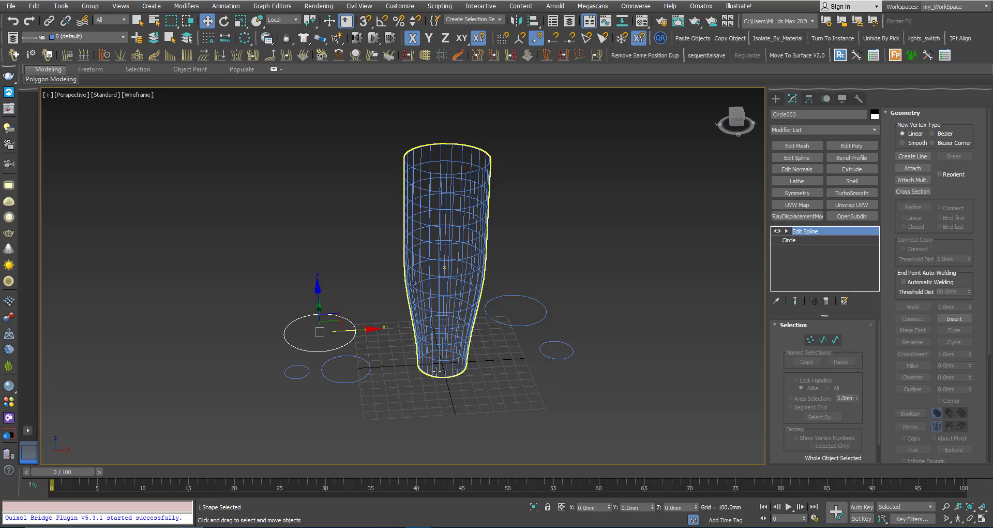
{"action": "left_click", "coordinate": [369, 363]}
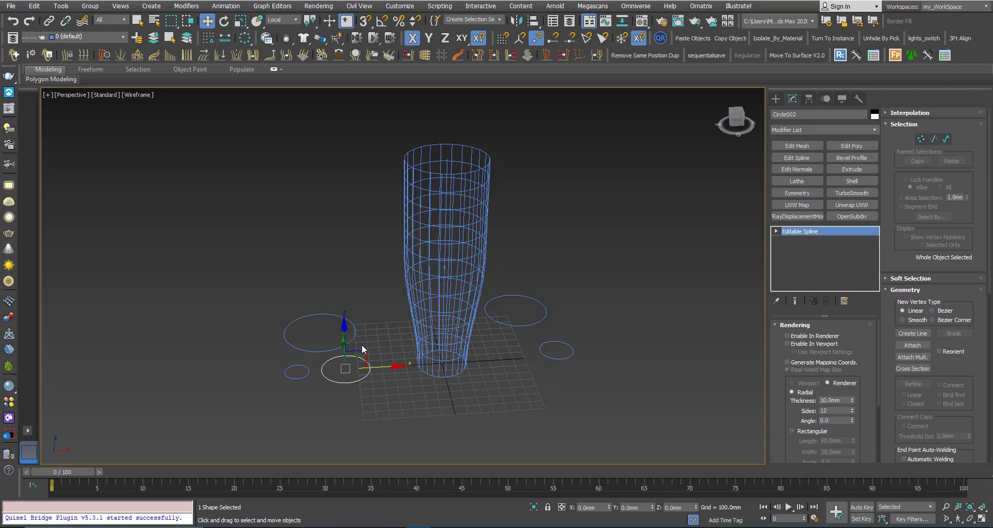
{"action": "left_click", "coordinate": [921, 139]}
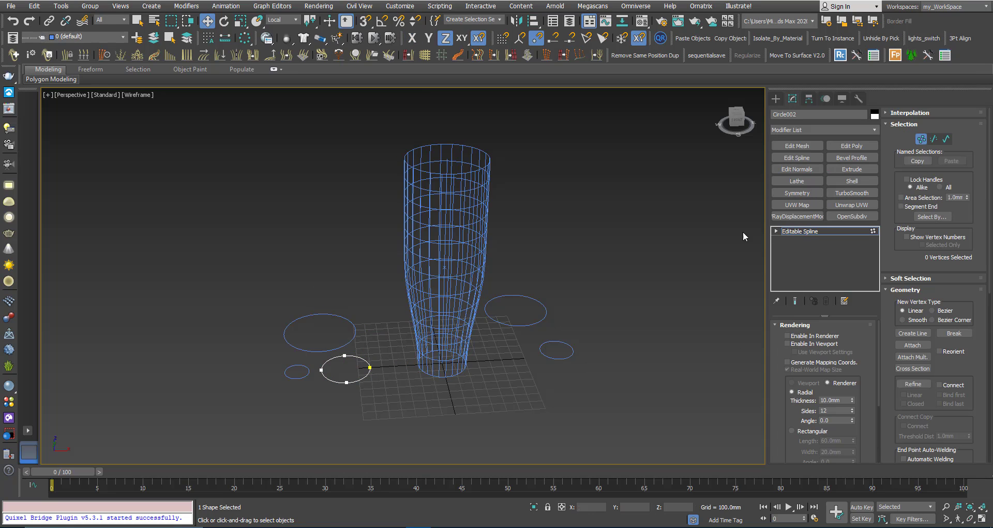
{"action": "left_click", "coordinate": [368, 368]}
{"action": "mouse_move", "coordinate": [399, 365]}
{"action": "left_mouse_down"}
{"action": "mouse_move", "coordinate": [437, 356]}
{"action": "mouse_move", "coordinate": [381, 363]}
{"action": "left_mouse_up"}
{"action": "right_click", "coordinate": [381, 363]}
{"action": "left_click", "coordinate": [790, 231]}
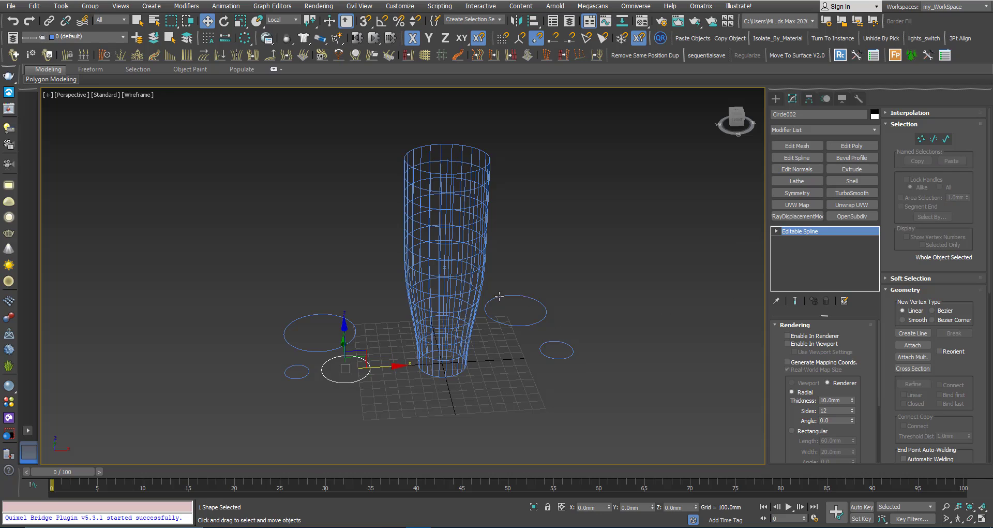
- Switch the viewport back to shaded display with edged faces
{"action": "scroll", "coordinate": [440, 305], "scroll_direction": "down", "scroll_amount": 3}
{"action": "key", "text": "F3"}
{"action": "middle_click_drag", "start_coordinate": [440, 304], "coordinate": [450, 304], "text": "alt"}
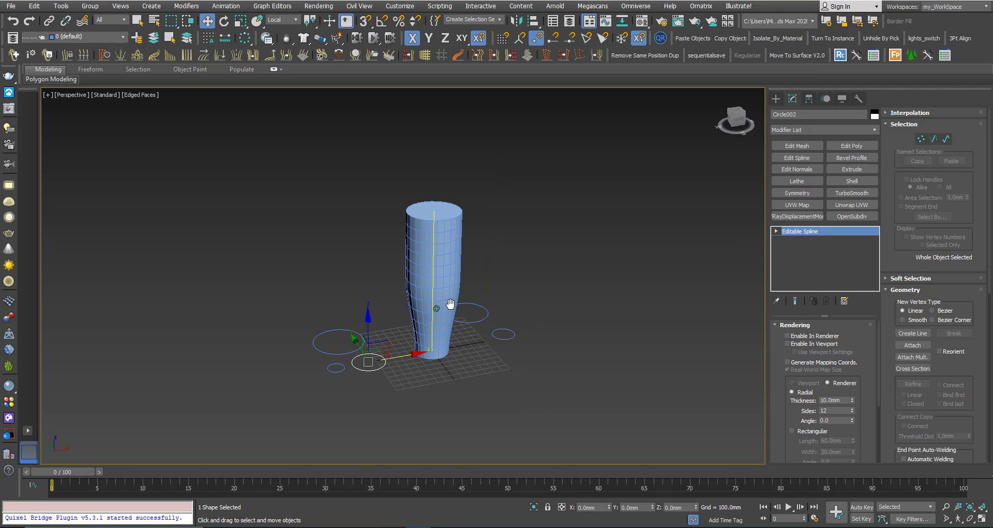
- Set the loft's path position to 90 percent and get the smallest circle there as a Copy to form the neck
{"action": "left_click", "coordinate": [331, 369]}
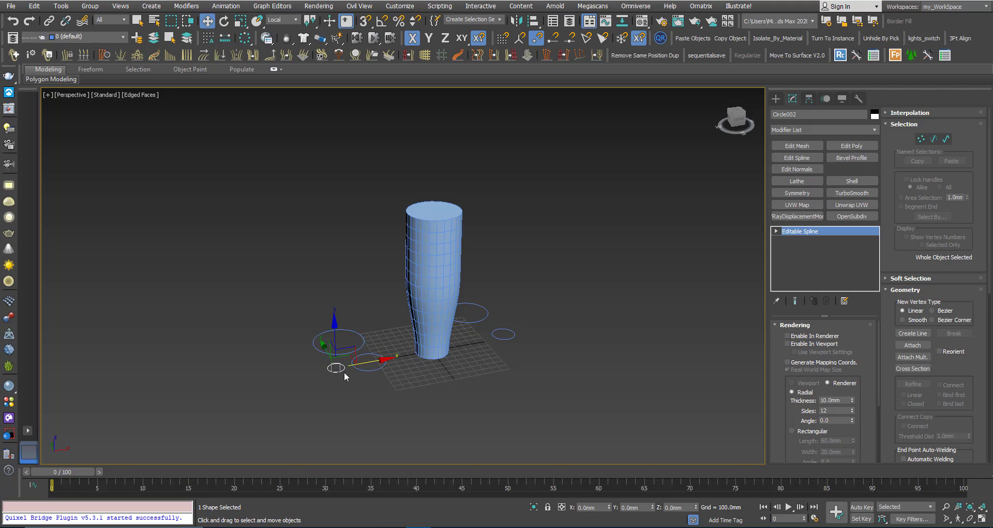
{"action": "left_click", "coordinate": [428, 293]}
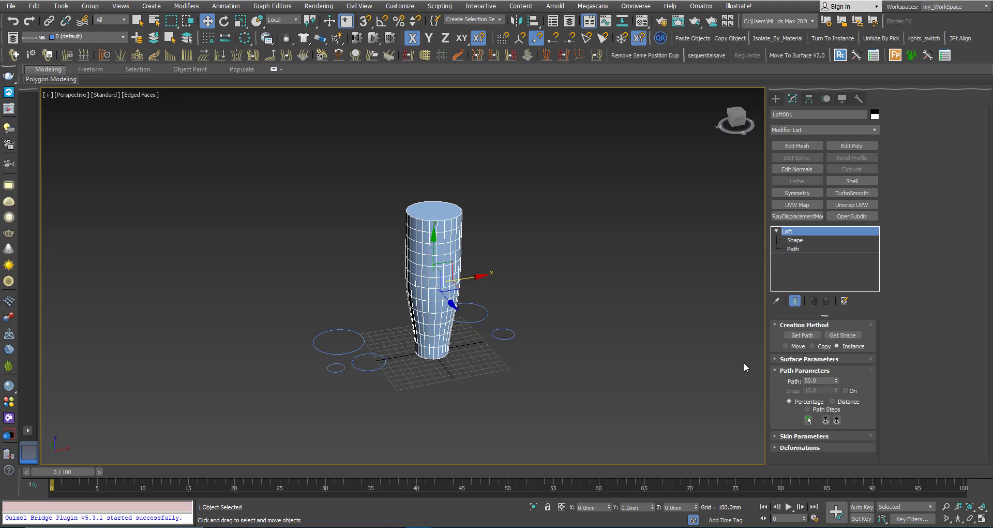
{"action": "double_click", "coordinate": [812, 380]}
{"action": "left_click", "coordinate": [839, 327]}
{"action": "left_click", "coordinate": [839, 325]}
{"action": "left_click", "coordinate": [842, 335]}
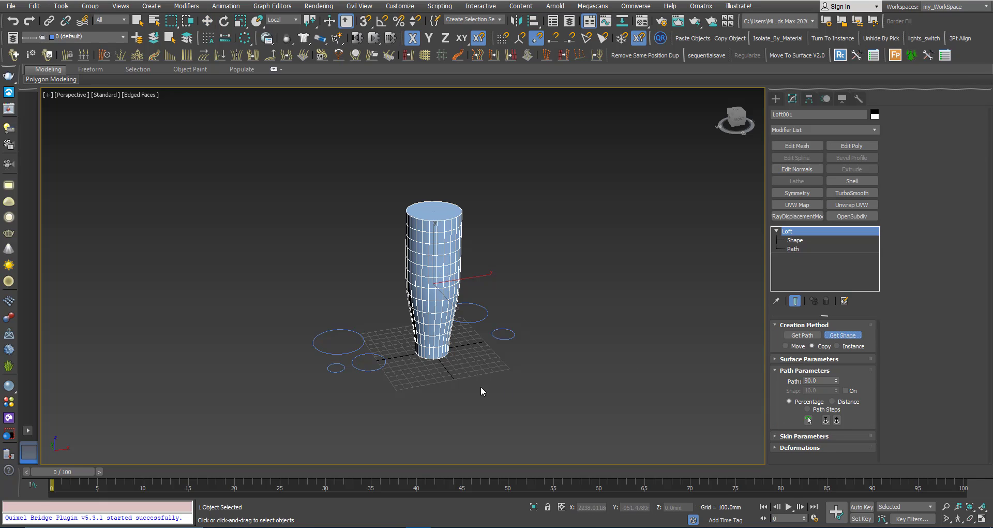
{"action": "left_click", "coordinate": [343, 367]}
{"action": "key", "text": "w"}
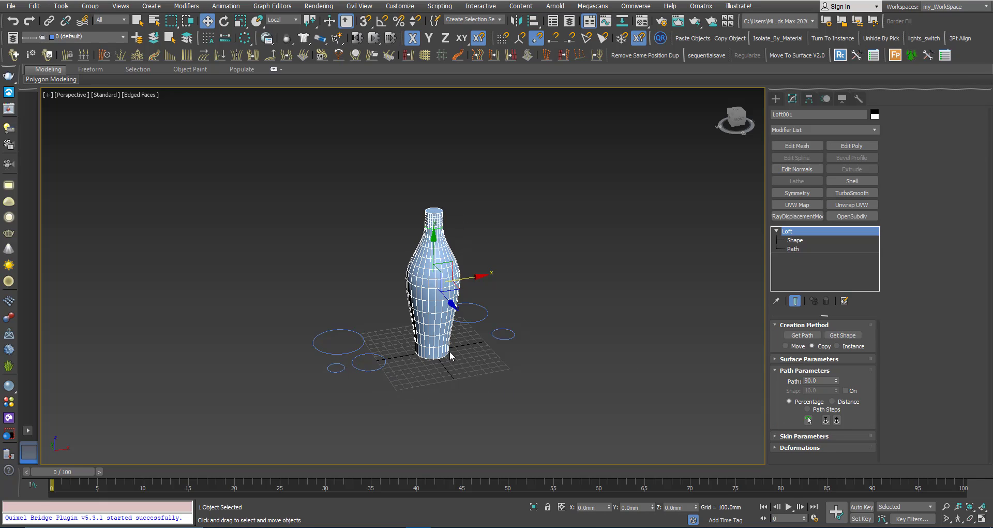
- Examine the bottle-shaped loft's neck, shoulder and body from several angles
{"action": "scroll", "coordinate": [425, 234], "scroll_direction": "up", "scroll_amount": 3}
{"action": "middle_click_drag", "start_coordinate": [425, 233], "coordinate": [395, 236], "text": "alt"}
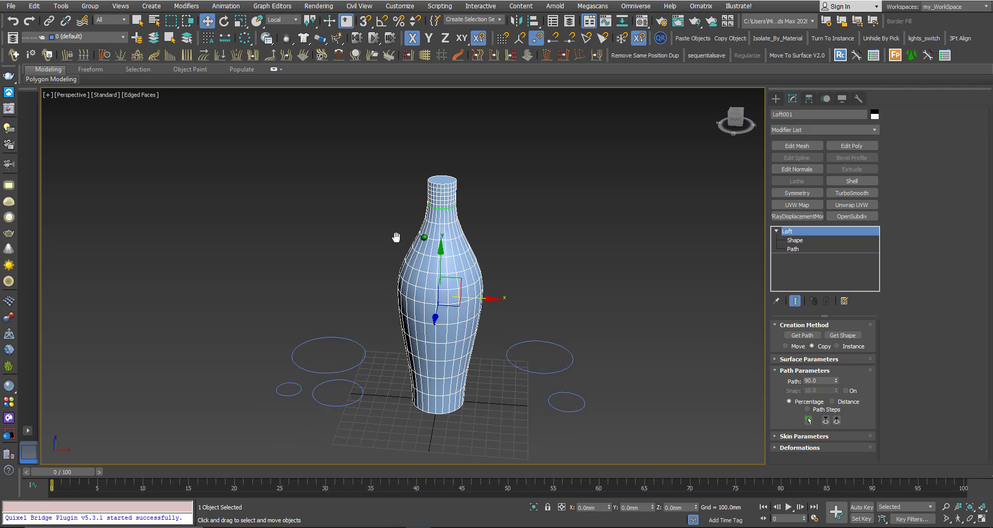
{"action": "scroll", "coordinate": [423, 234], "scroll_direction": "up", "scroll_amount": 4}
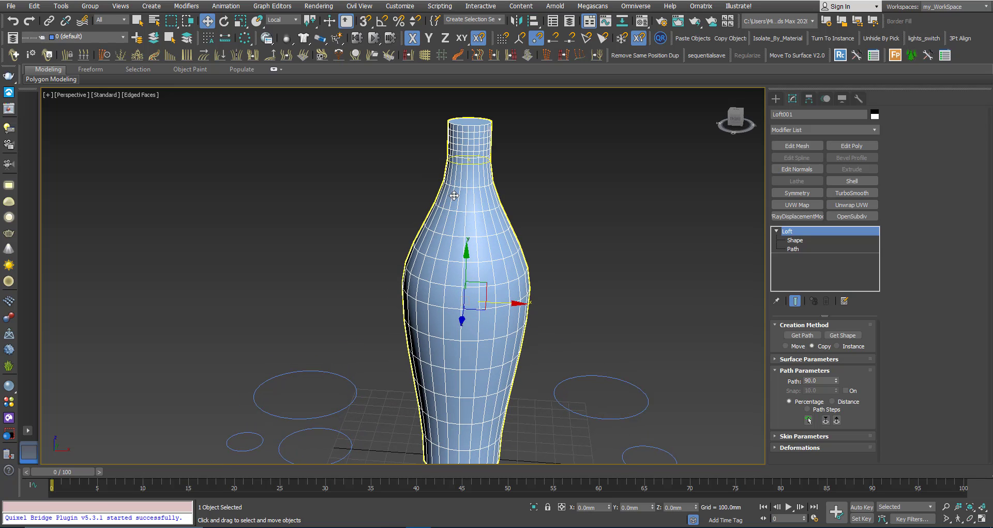
{"action": "middle_click_drag", "start_coordinate": [445, 216], "coordinate": [532, 226], "text": "alt"}
{"action": "left_click", "coordinate": [535, 223]}
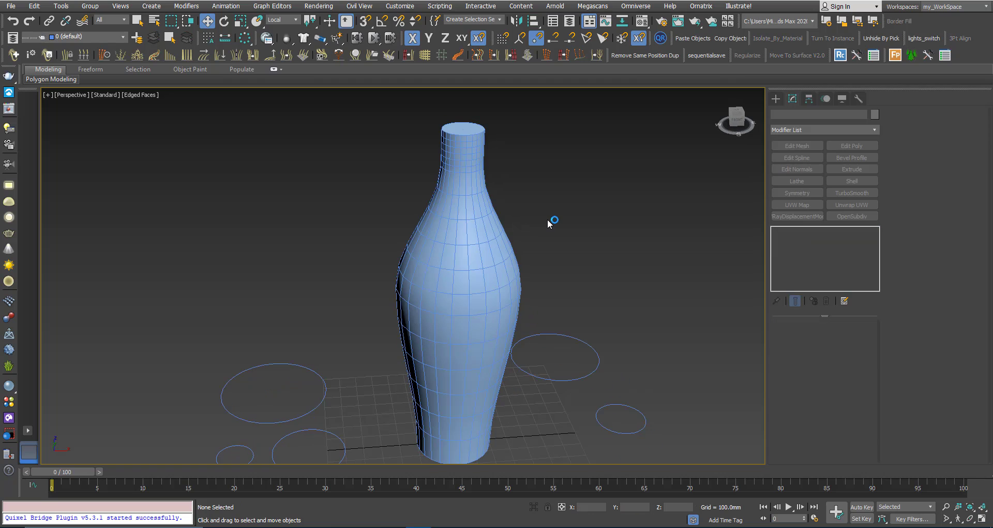
{"action": "left_click", "coordinate": [482, 250]}
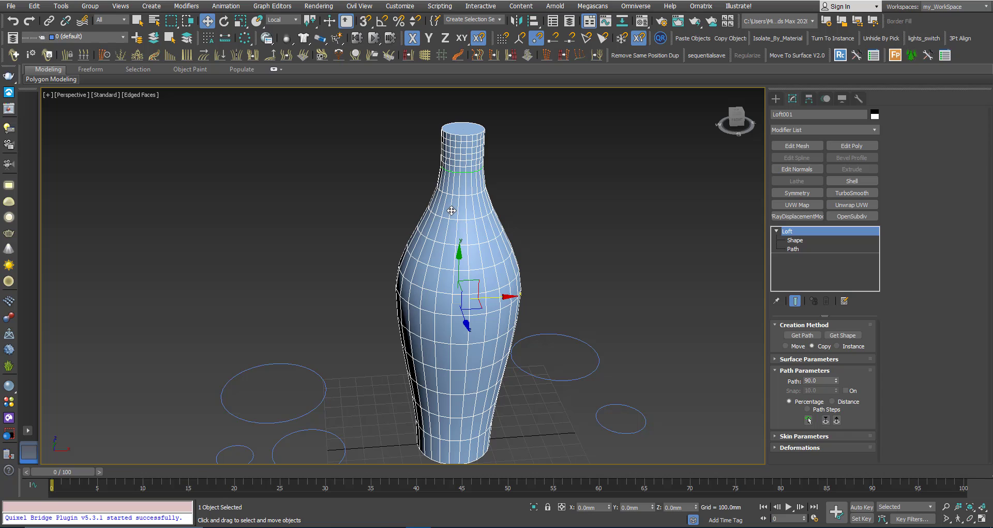
{"action": "middle_click_drag", "start_coordinate": [451, 211], "coordinate": [459, 195], "text": "alt"}
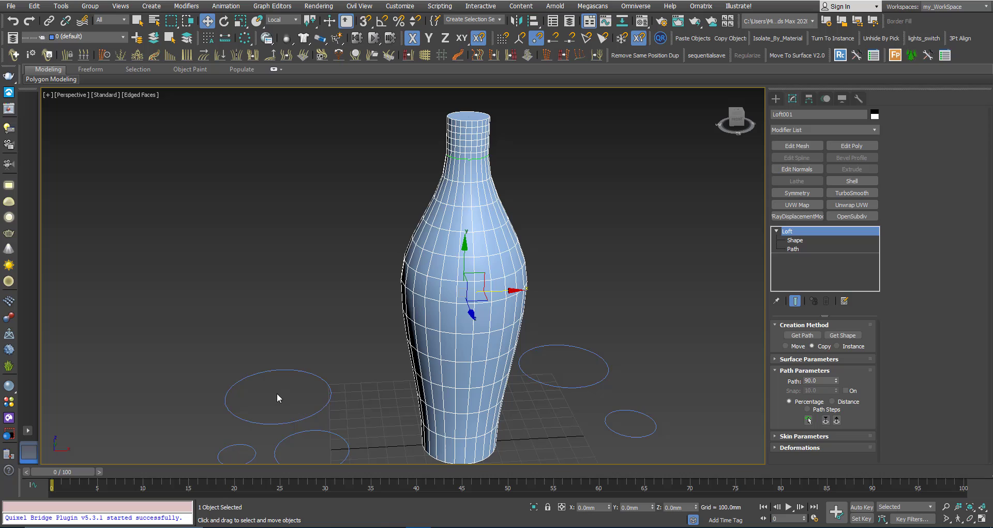
{"action": "middle_click_drag", "start_coordinate": [277, 393], "coordinate": [434, 261], "text": "alt"}
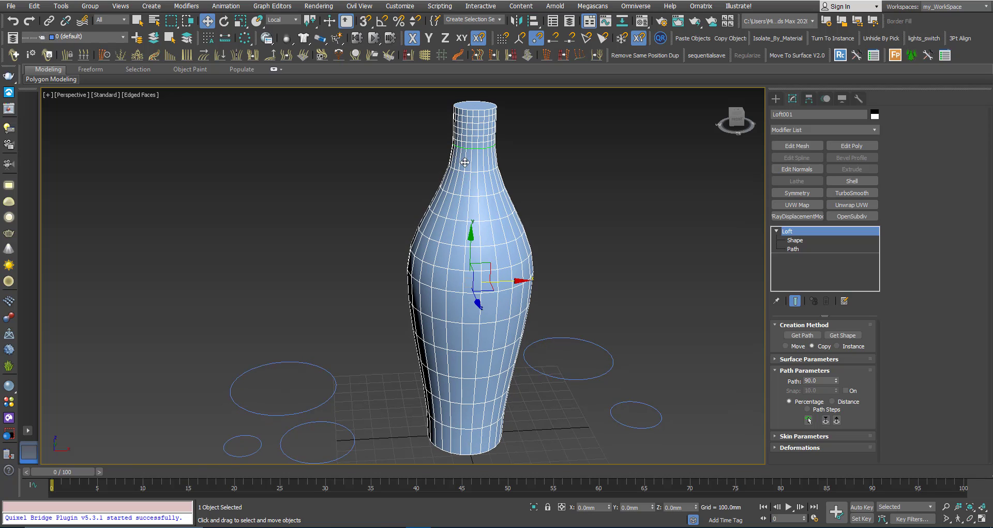
{"action": "middle_click_drag", "start_coordinate": [465, 162], "coordinate": [467, 178], "text": "alt"}
- Show the viewport in wireframe and select the loft's neck cross-section at path level 90 for shape editing
{"action": "left_click", "coordinate": [795, 241]}
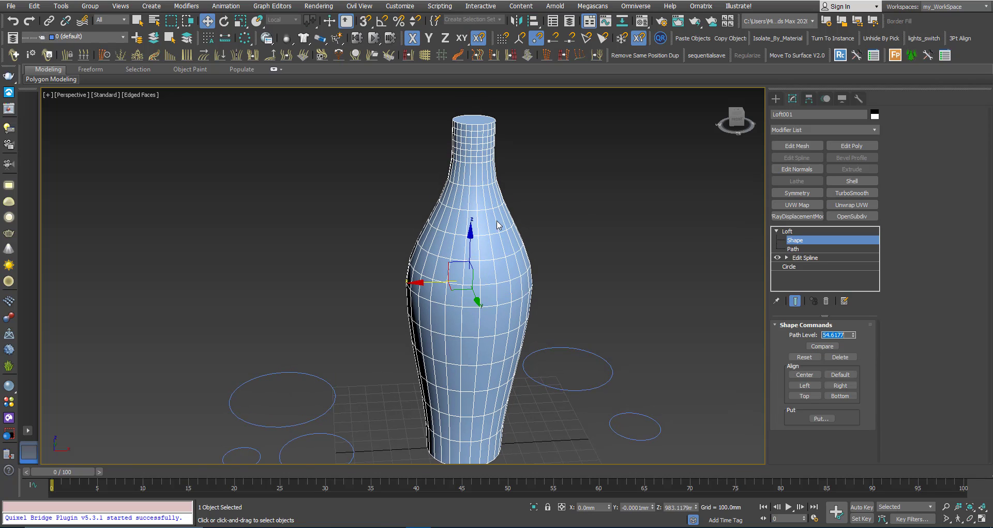
{"action": "middle_click_drag", "start_coordinate": [461, 194], "coordinate": [463, 204]}
{"action": "key", "text": "F3"}
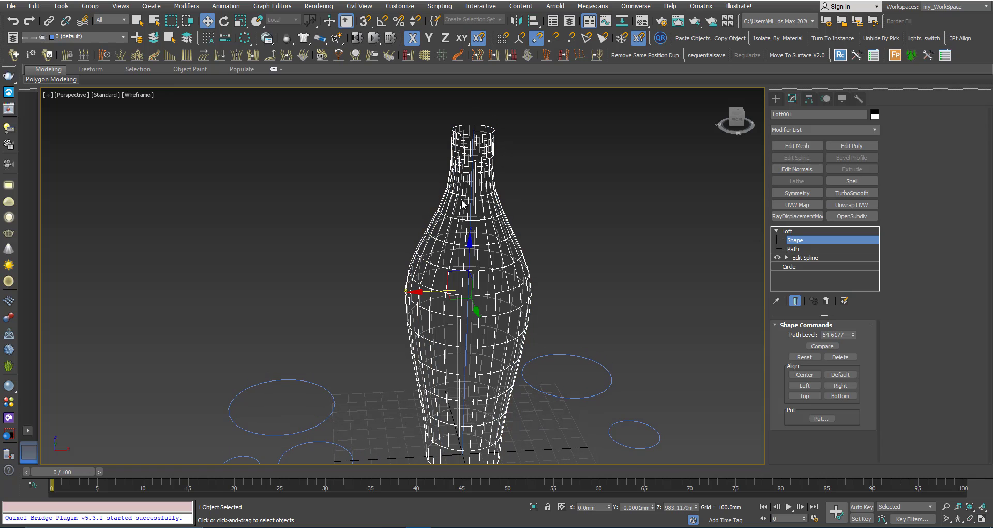
{"action": "left_click", "coordinate": [463, 173]}
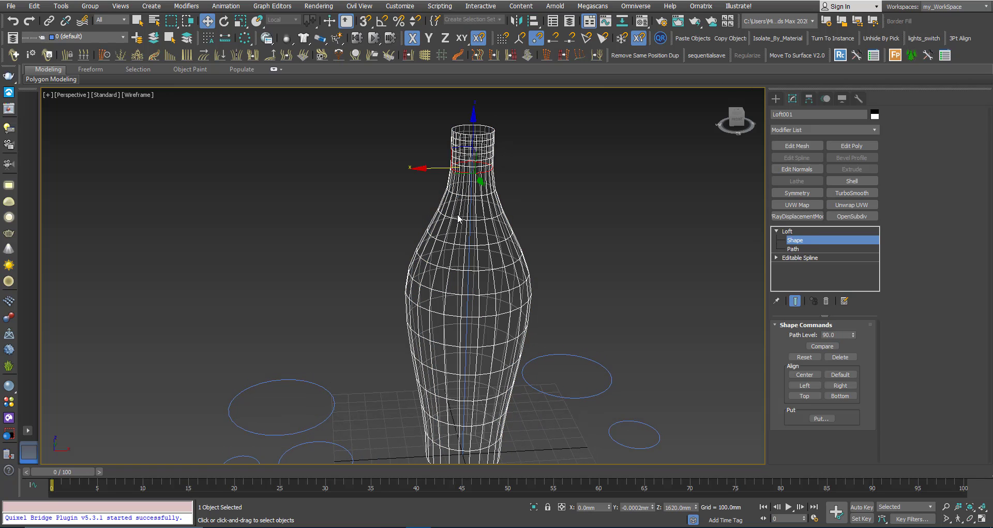
- Examine the selected neck cross-section within the bottle's wireframe, both close up and with the whole bottle in view
{"action": "scroll", "coordinate": [458, 220], "scroll_direction": "up", "scroll_amount": 5}
{"action": "scroll", "coordinate": [467, 202], "scroll_direction": "down", "scroll_amount": 10}
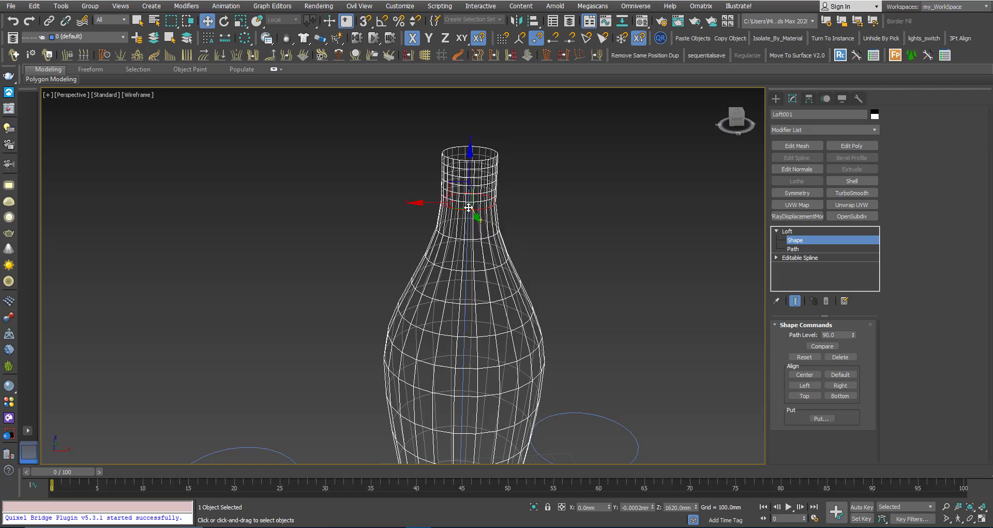
{"action": "middle_click_drag", "start_coordinate": [452, 281], "coordinate": [450, 266]}
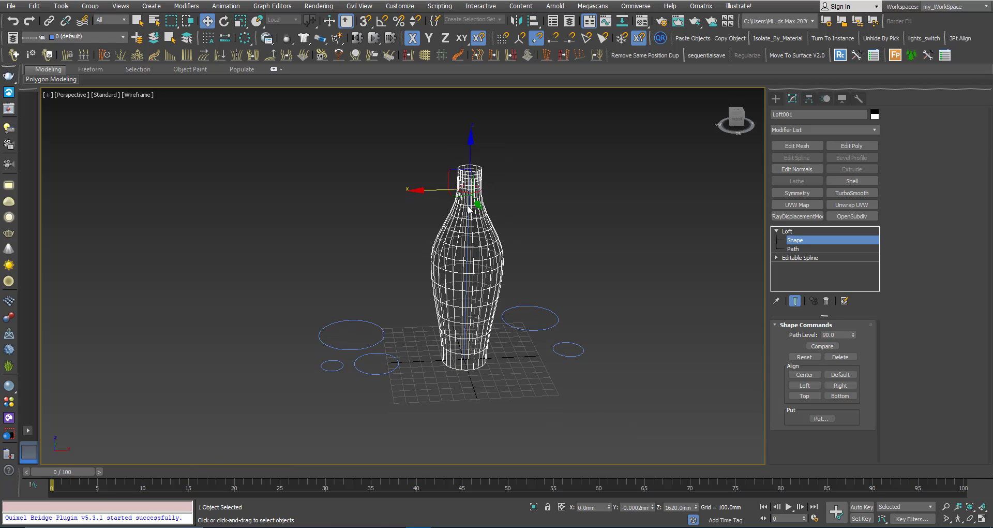
{"action": "scroll", "coordinate": [469, 208], "scroll_direction": "up", "scroll_amount": 5}
{"action": "scroll", "coordinate": [467, 212], "scroll_direction": "down", "scroll_amount": 2}
{"action": "middle_click_drag", "start_coordinate": [466, 263], "coordinate": [421, 259]}
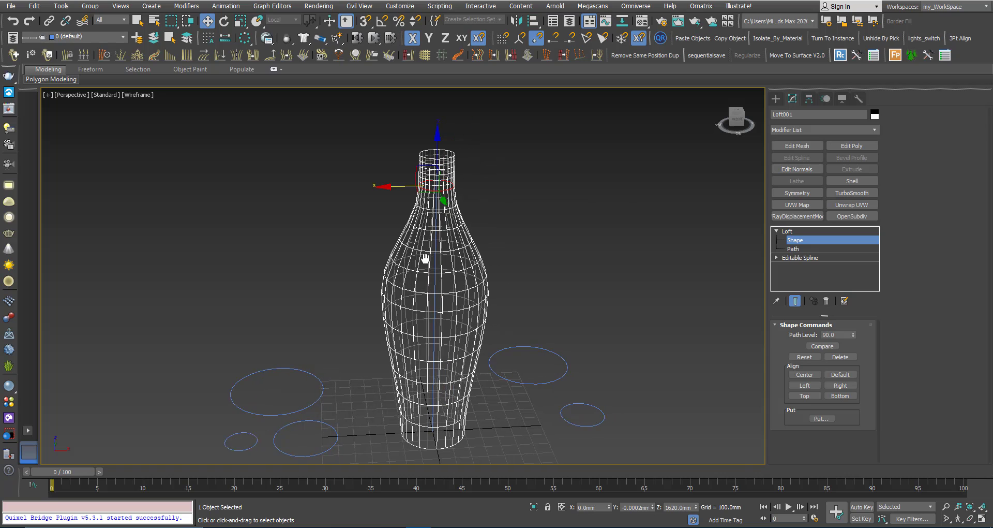
{"action": "scroll", "coordinate": [421, 261], "scroll_direction": "down", "scroll_amount": 2}
{"action": "scroll", "coordinate": [420, 263], "scroll_direction": "up", "scroll_amount": 3}
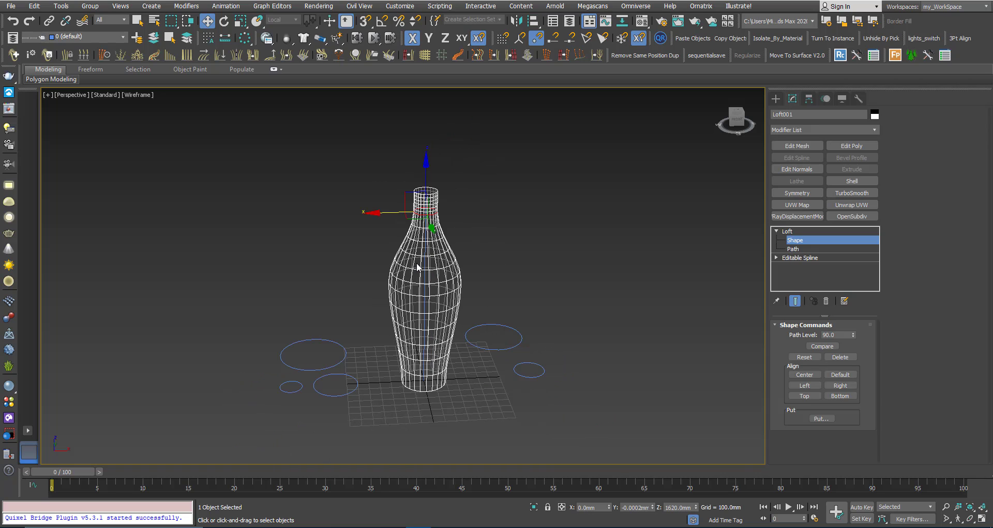
{"action": "scroll", "coordinate": [429, 251], "scroll_direction": "up", "scroll_amount": 2}
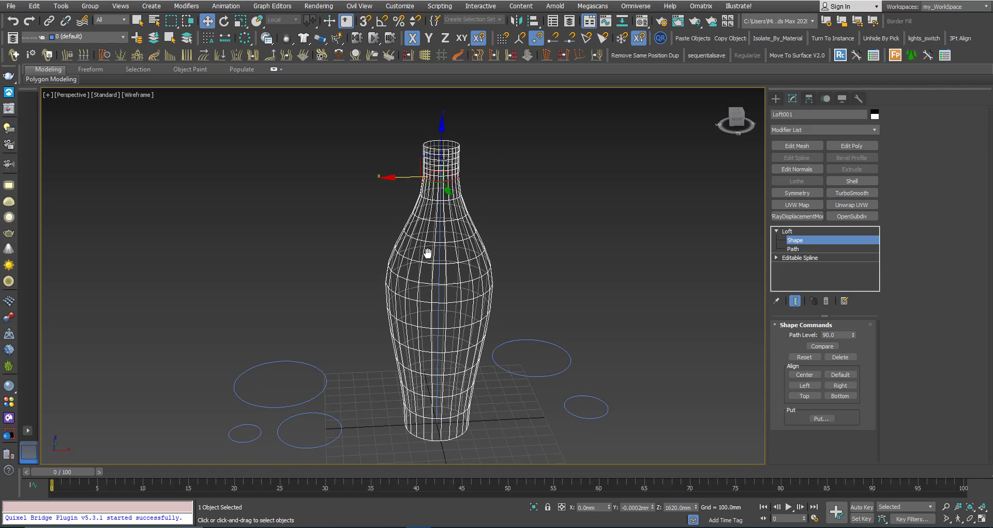
- Try to reshape the smallest source circle by moving its vertex nearest the loft along X
{"action": "left_click", "coordinate": [787, 231]}
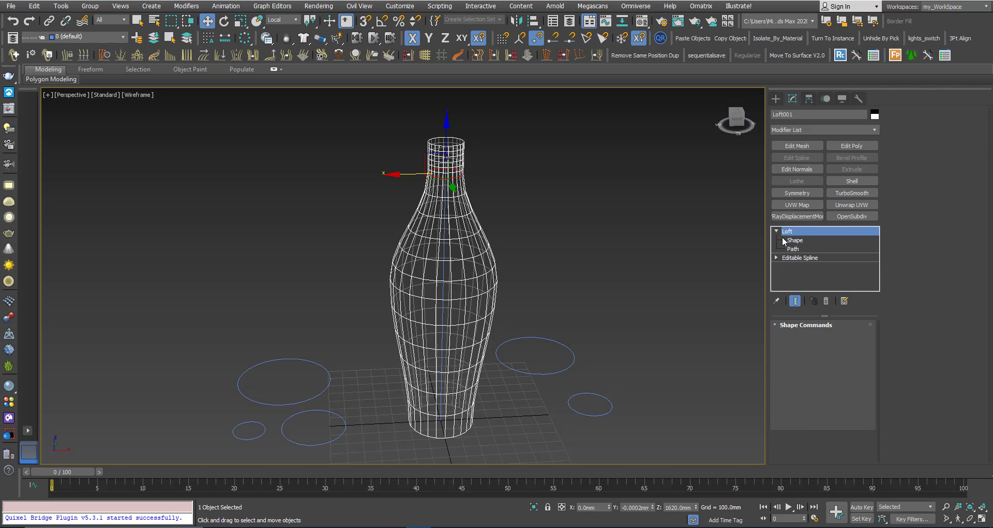
{"action": "left_click", "coordinate": [259, 436]}
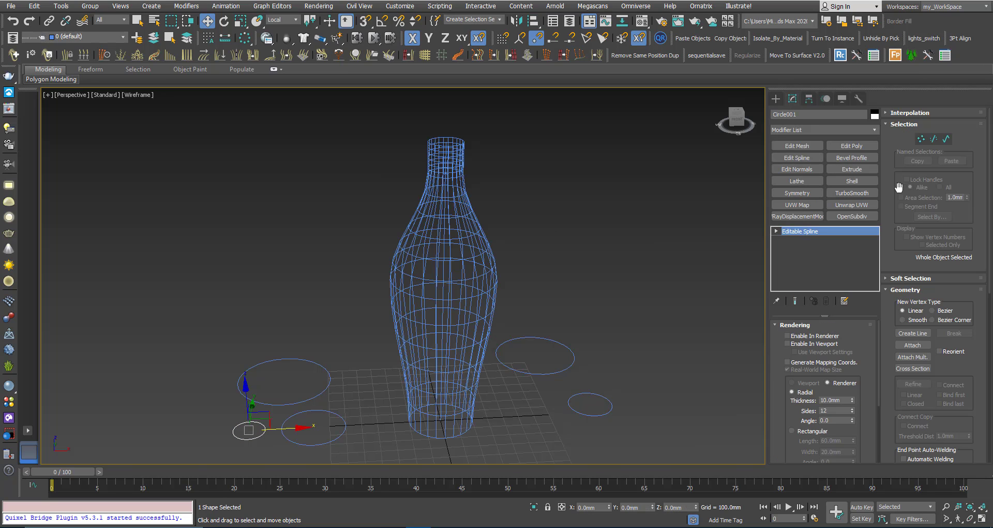
{"action": "left_click", "coordinate": [922, 139]}
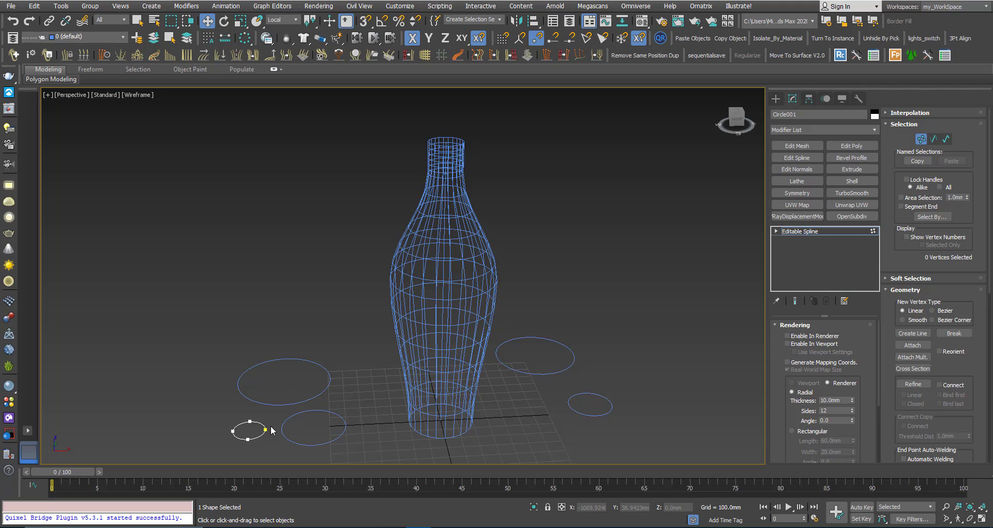
{"action": "left_click", "coordinate": [266, 429]}
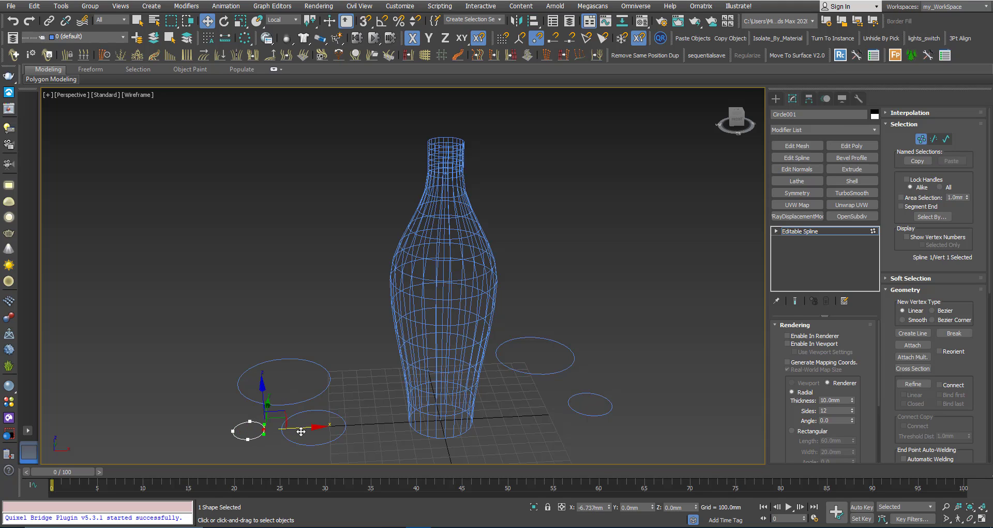
{"action": "left_click_drag", "start_coordinate": [301, 431], "coordinate": [301, 430]}
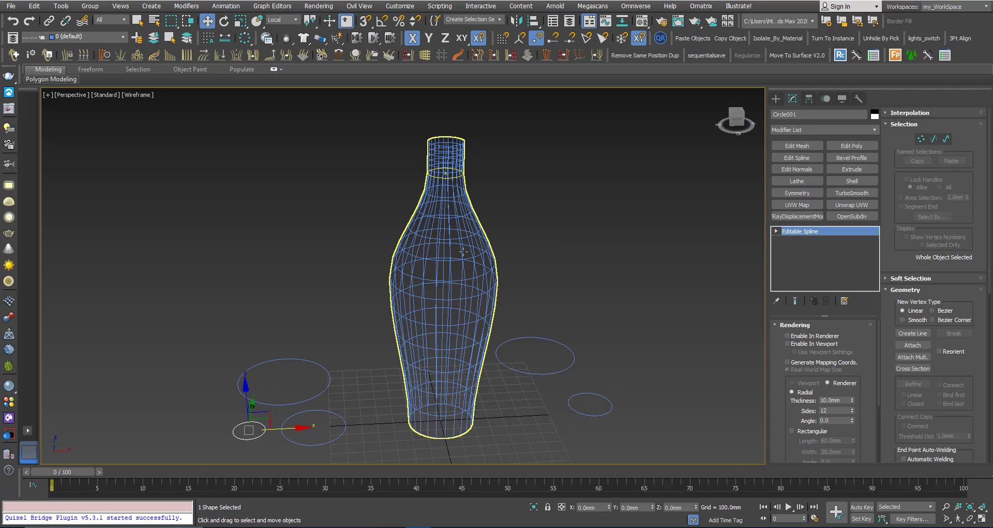
- Reselect the bottle loft and return to shape editing on its neck cross-section at path level 90
{"action": "left_click", "coordinate": [457, 249]}
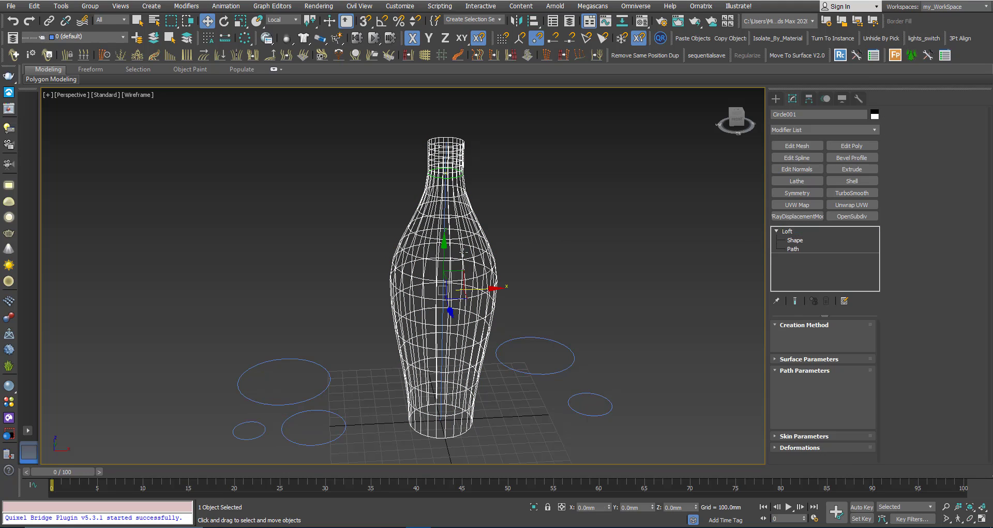
{"action": "left_click", "coordinate": [795, 240]}
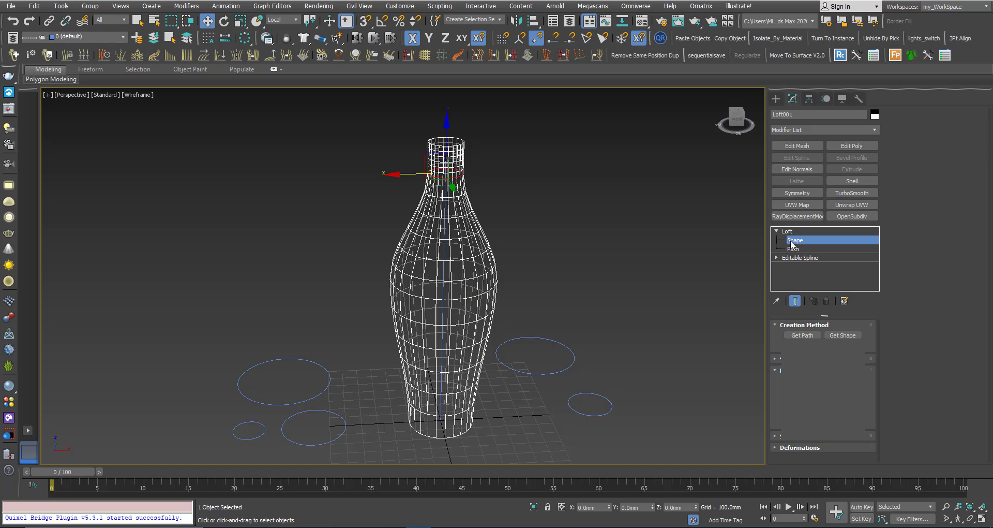
{"action": "left_click", "coordinate": [453, 228]}
{"action": "scroll", "coordinate": [445, 201], "scroll_direction": "up", "scroll_amount": 5}
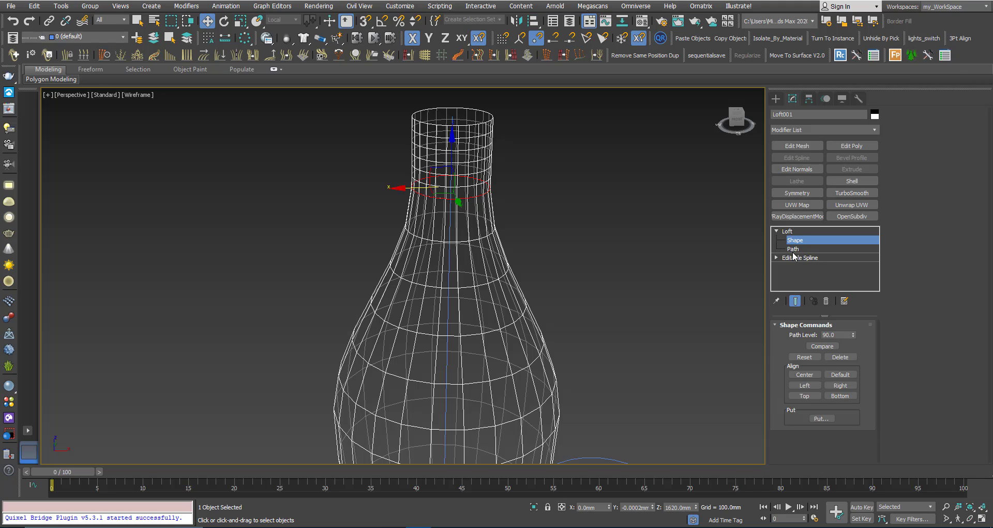
- Edit the neck cross-section's spline at vertex level and move its first vertex outward about 369 mm along negative X
{"action": "left_click", "coordinate": [776, 258]}
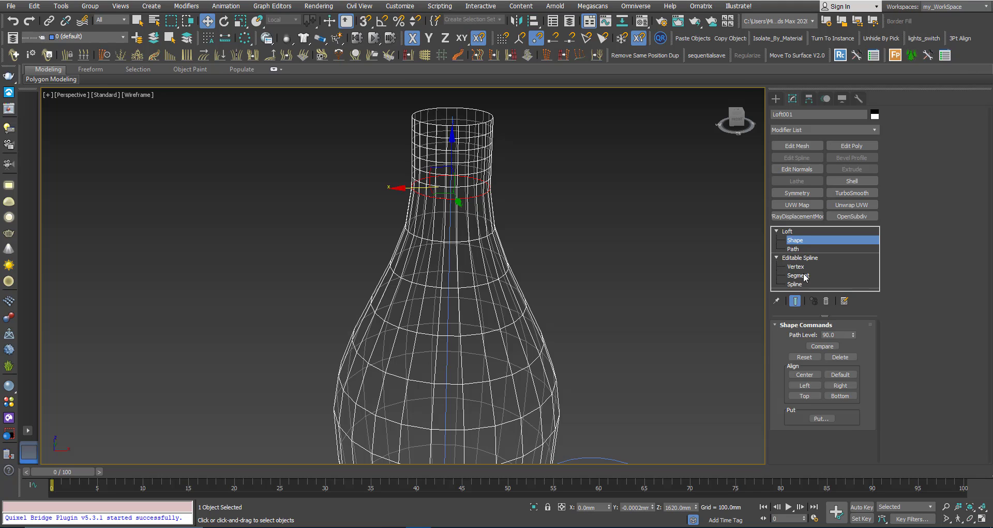
{"action": "left_click", "coordinate": [798, 267]}
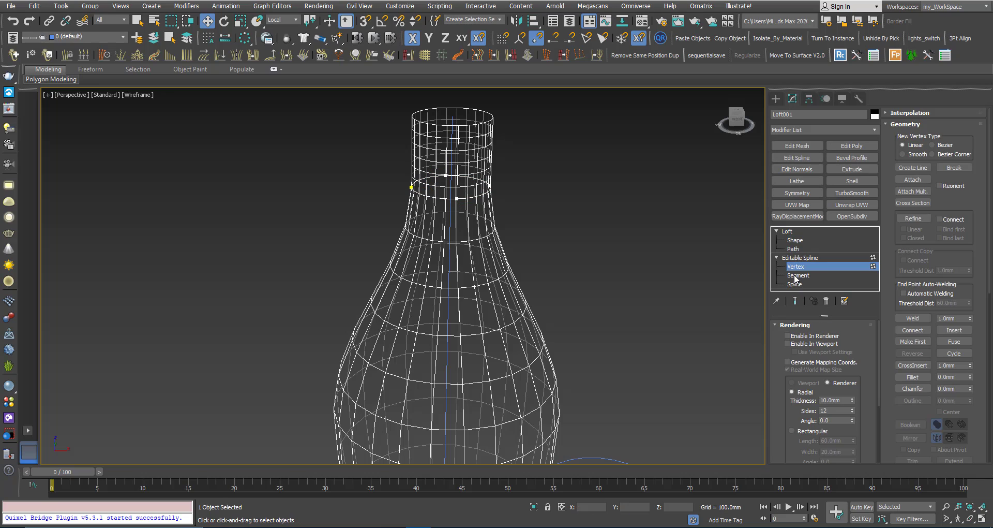
{"action": "left_click", "coordinate": [797, 275]}
{"action": "left_click", "coordinate": [795, 284]}
{"action": "left_click", "coordinate": [795, 267]}
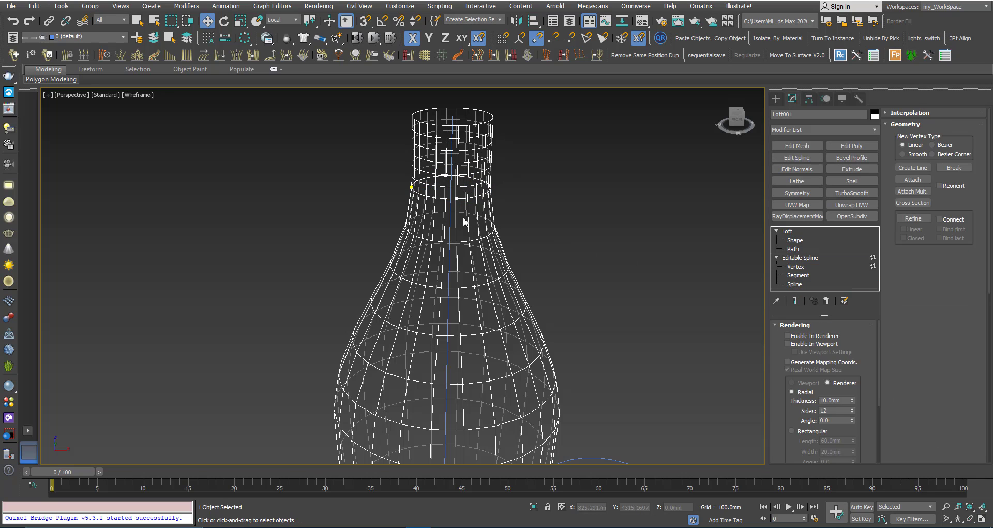
{"action": "left_click", "coordinate": [410, 187]}
{"action": "left_click_drag", "start_coordinate": [456, 188], "coordinate": [308, 191]}
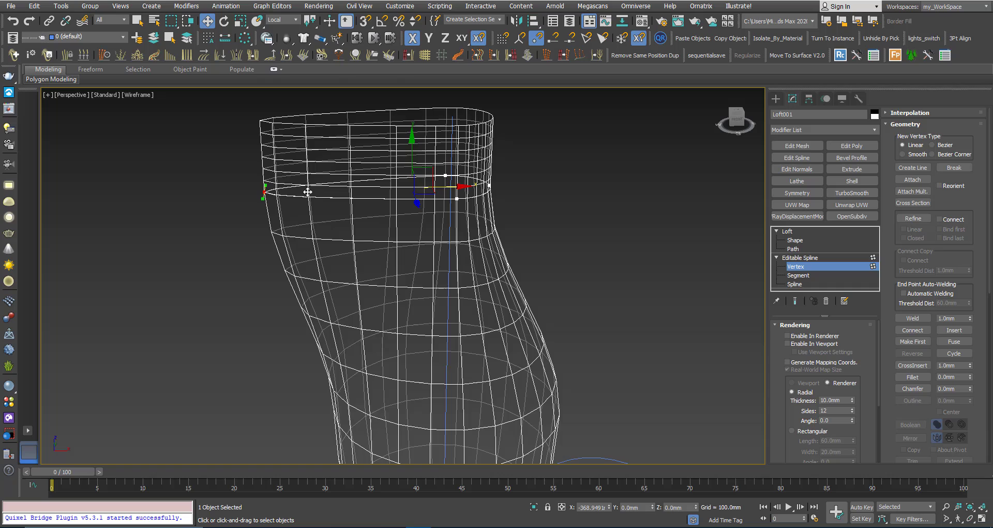
{"action": "scroll", "coordinate": [422, 210], "scroll_direction": "down", "scroll_amount": 4}
{"action": "scroll", "coordinate": [422, 210], "scroll_direction": "up", "scroll_amount": 2}
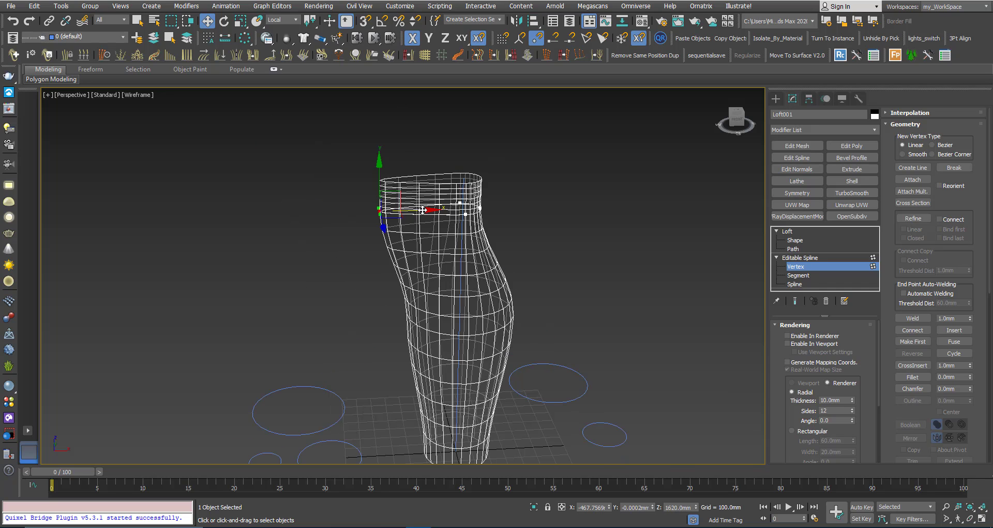
- Switch back to shaded display with edged faces and readjust the neck vertex to about -412 mm in X
{"action": "key", "text": "F3"}
{"action": "key", "text": "ctrl+z"}
{"action": "key", "text": "ctrl+z"}
{"action": "key", "text": "ctrl+y"}
{"action": "key", "text": "ctrl+y"}
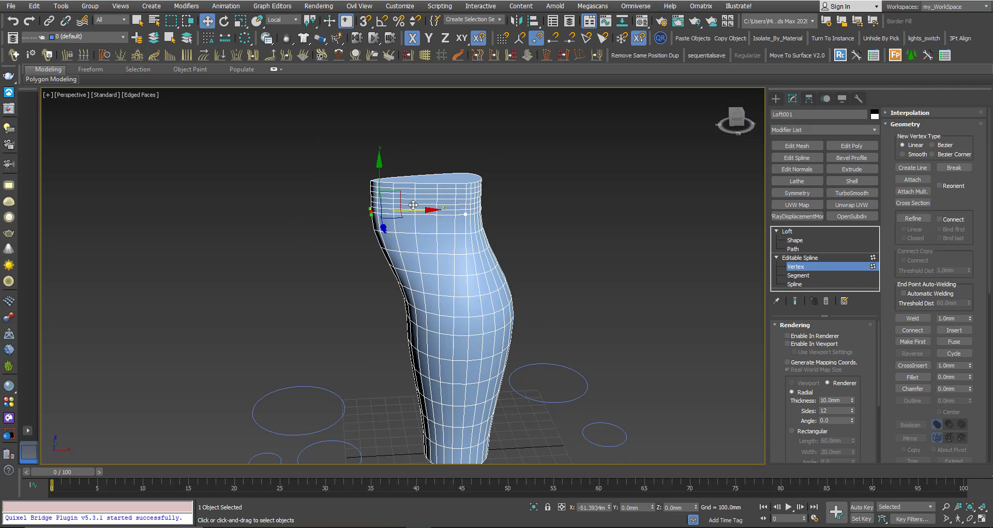
{"action": "key", "text": "ctrl+z"}
- Examine the loft's stretched neck and body from several distances and angles
{"action": "scroll", "coordinate": [441, 217], "scroll_direction": "down", "scroll_amount": 2}
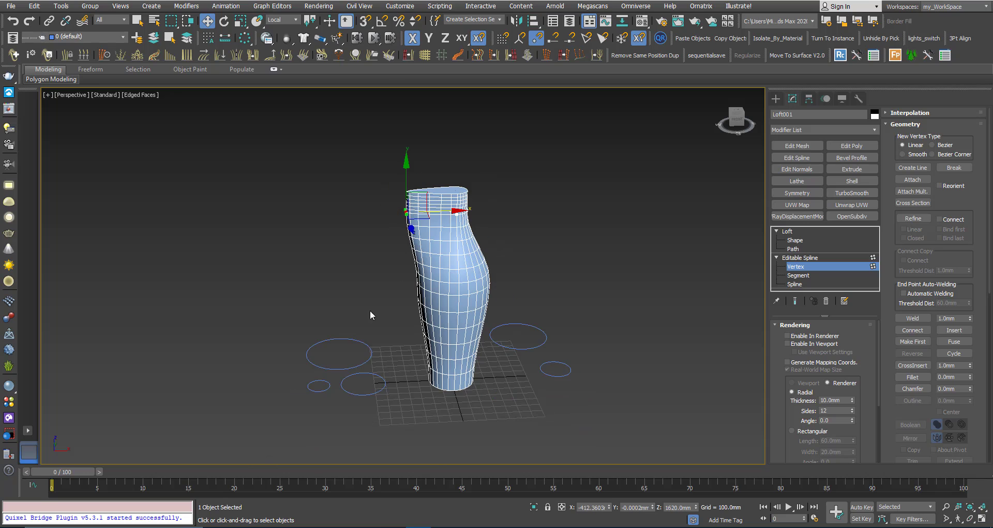
{"action": "scroll", "coordinate": [361, 327], "scroll_direction": "up", "scroll_amount": 2}
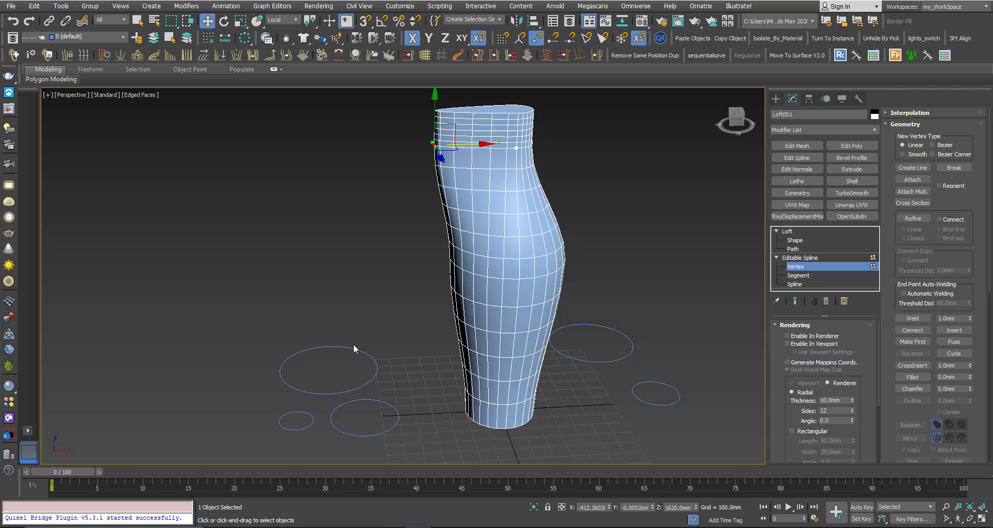
{"action": "scroll", "coordinate": [354, 348], "scroll_direction": "down", "scroll_amount": 2}
{"action": "scroll", "coordinate": [371, 348], "scroll_direction": "up", "scroll_amount": 2}
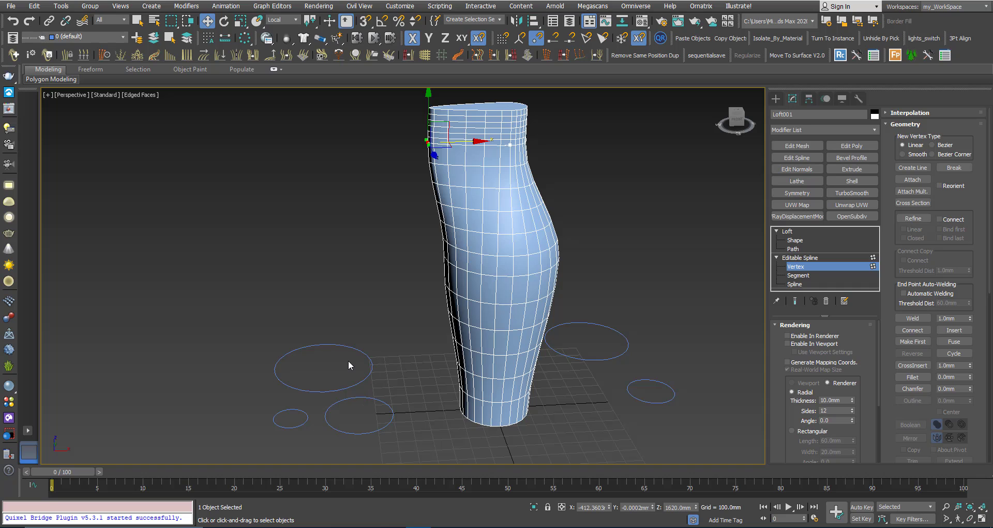
{"action": "middle_click_drag", "start_coordinate": [497, 196], "coordinate": [493, 212]}
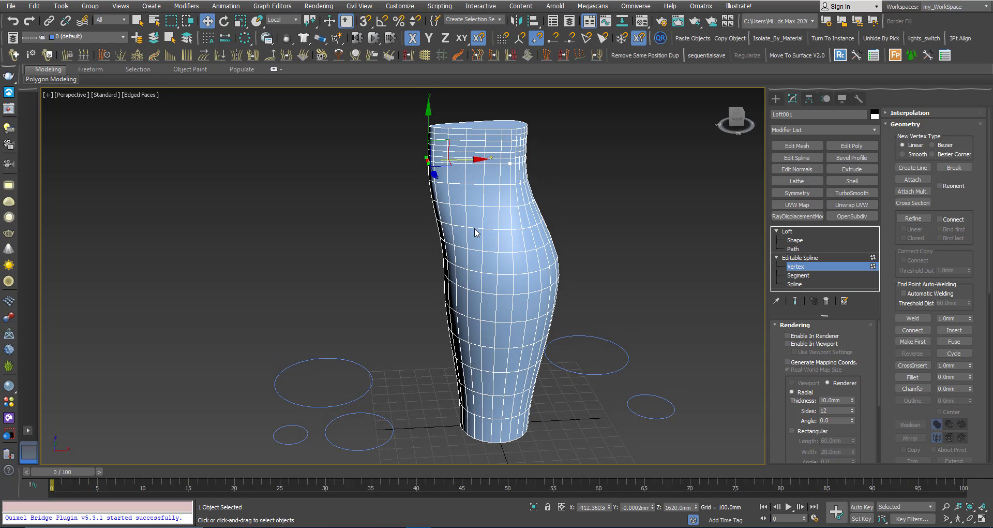
{"action": "scroll", "coordinate": [468, 210], "scroll_direction": "up", "scroll_amount": 2}
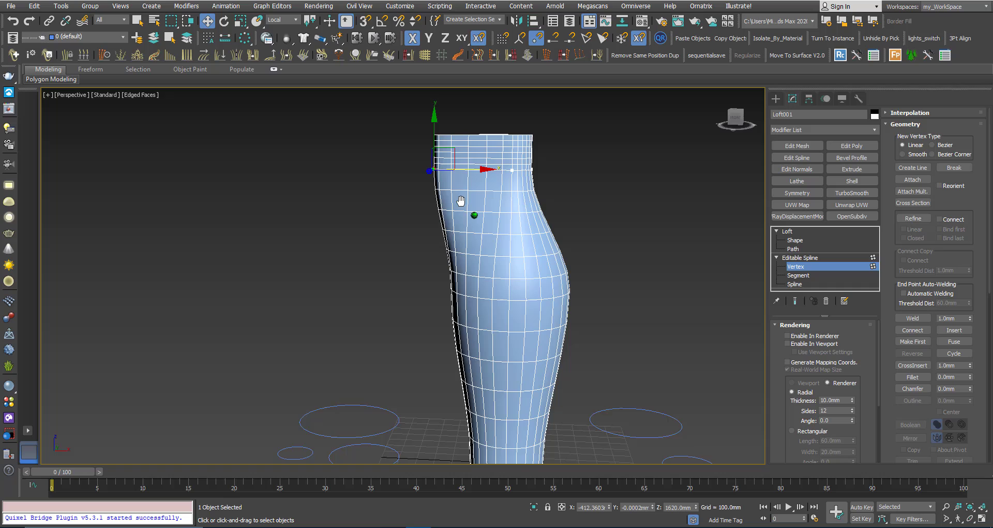
{"action": "scroll", "coordinate": [455, 191], "scroll_direction": "down", "scroll_amount": 2}
{"action": "middle_click_drag", "start_coordinate": [467, 177], "coordinate": [473, 186], "text": "alt"}
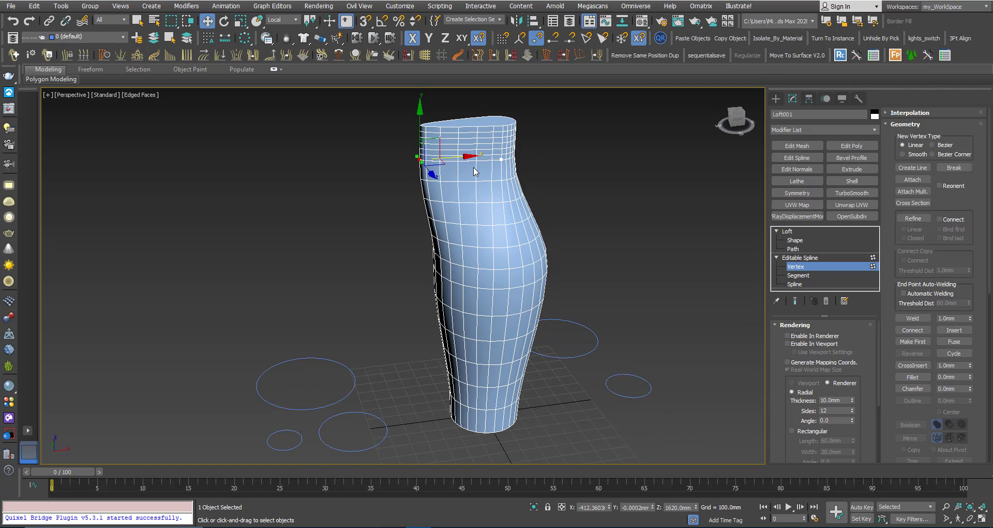
- Leave the neck spline's vertex editing and return to the loft's main parameters
{"action": "left_click", "coordinate": [796, 257]}
{"action": "left_click", "coordinate": [794, 240]}
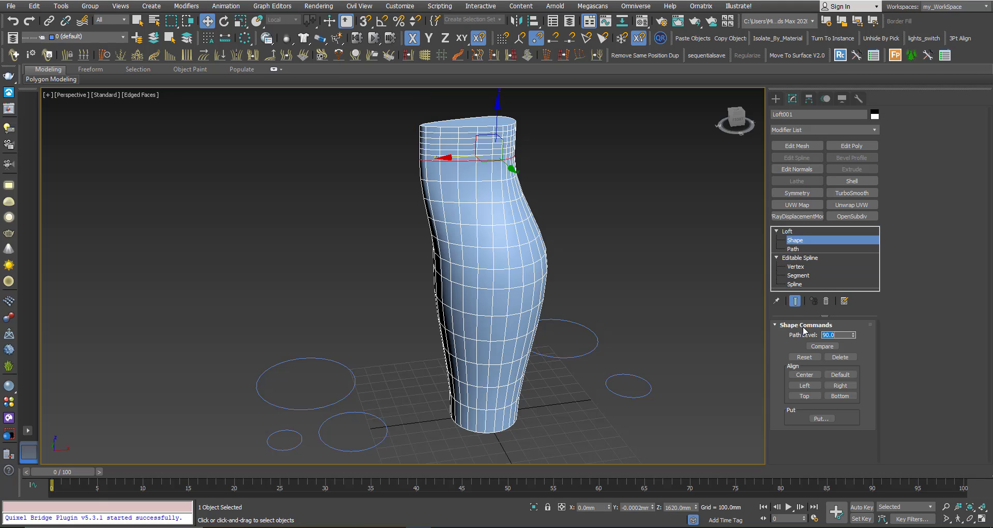
{"action": "left_click", "coordinate": [788, 231]}
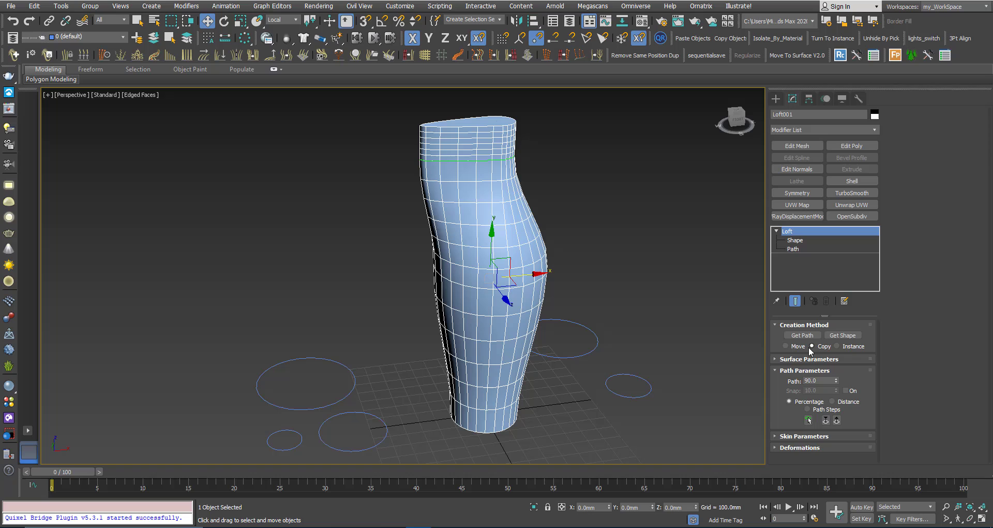
{"action": "middle_click_drag", "start_coordinate": [458, 175], "coordinate": [461, 181]}
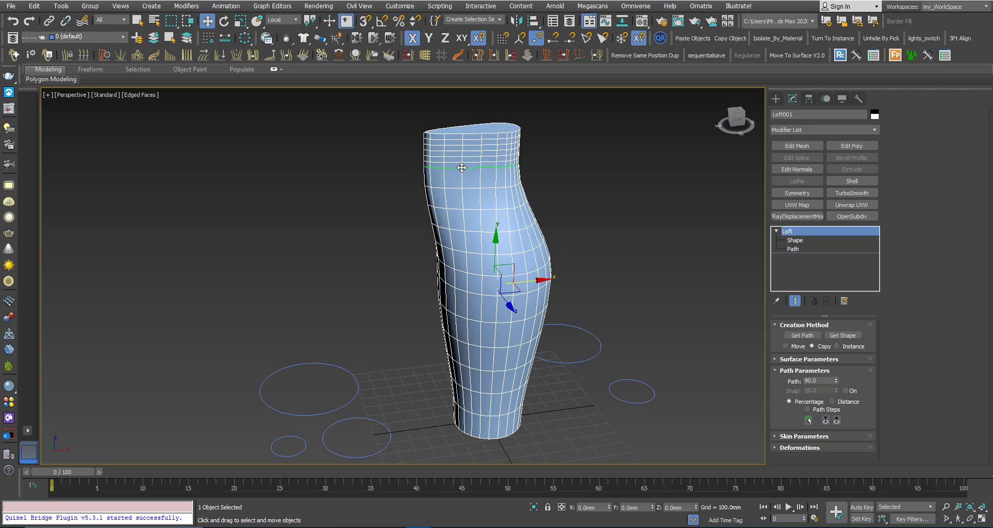
{"action": "scroll", "coordinate": [463, 189], "scroll_direction": "down", "scroll_amount": 1}
{"action": "scroll", "coordinate": [464, 214], "scroll_direction": "down", "scroll_amount": 3}
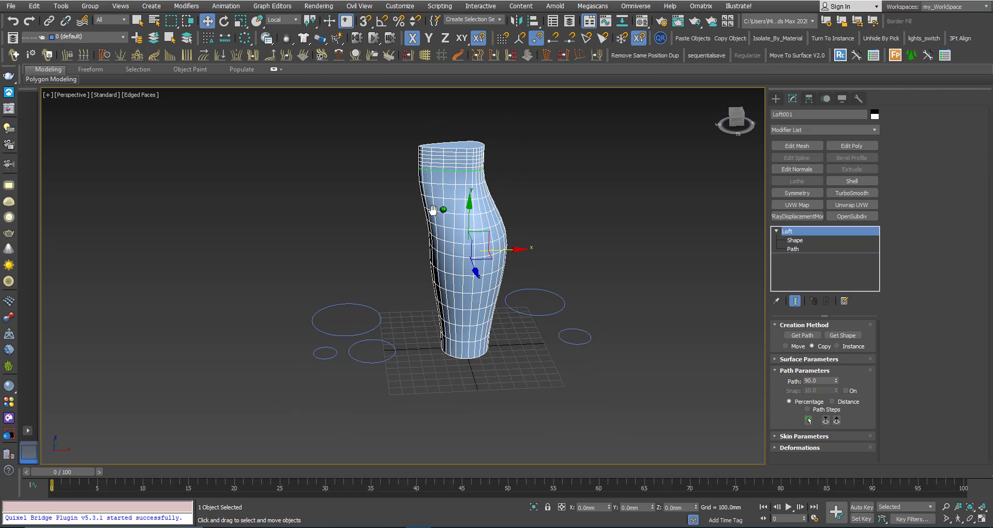
- Check the two source circles beside the loft on its bulging side and reselect the loft
{"action": "left_click", "coordinate": [538, 315]}
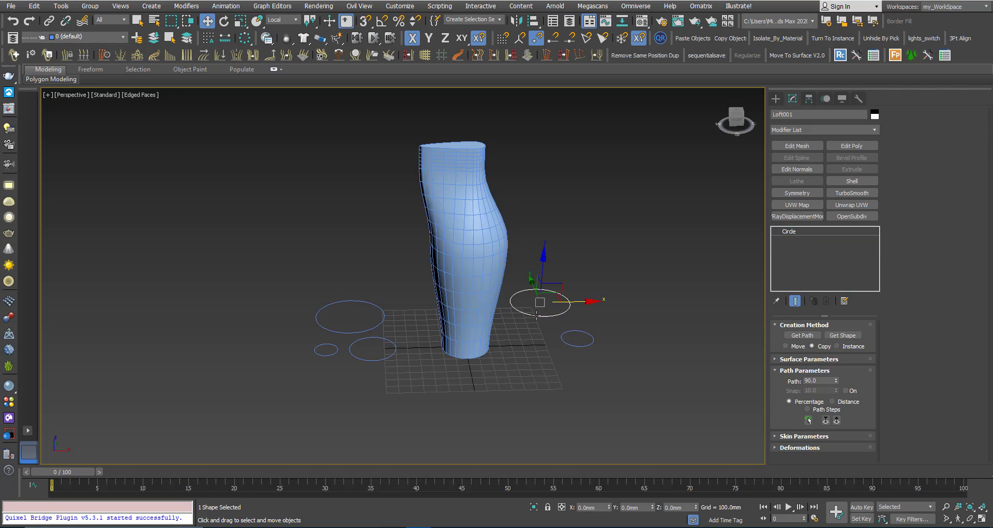
{"action": "left_click", "coordinate": [578, 330]}
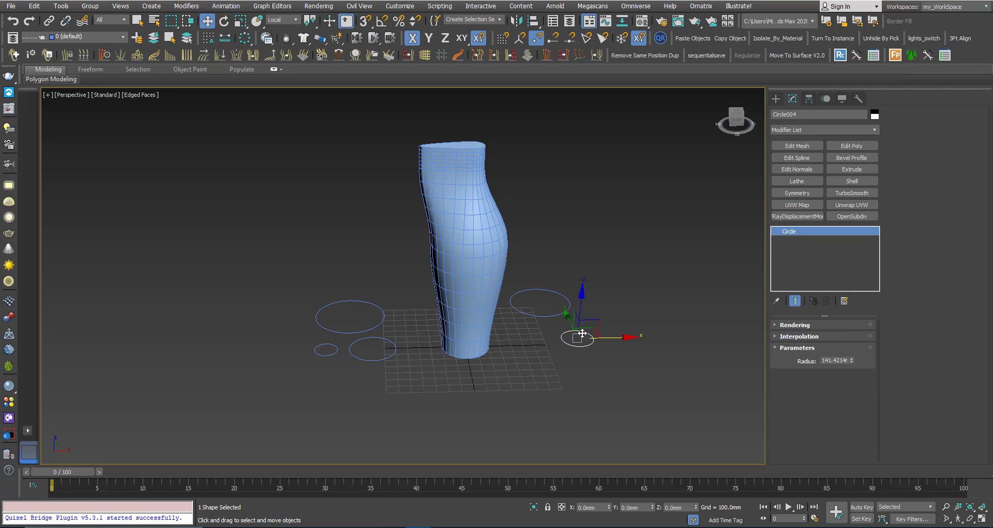
{"action": "left_click", "coordinate": [540, 315]}
{"action": "left_click", "coordinate": [472, 309]}
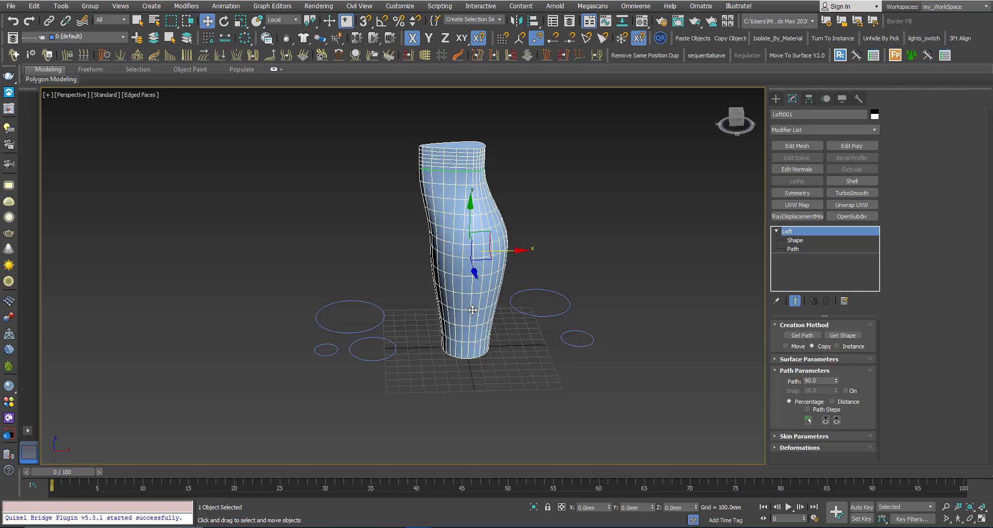
- Add the large circle on the loft's bulging side as an instanced cross-section at 30 percent of the path
{"action": "middle_click_drag", "start_coordinate": [473, 309], "coordinate": [489, 310], "text": "alt"}
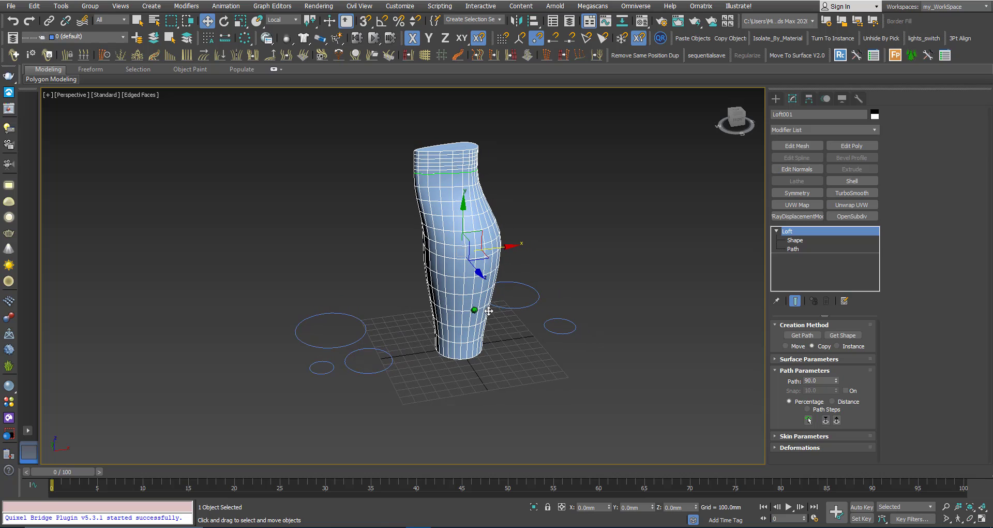
{"action": "left_click", "coordinate": [835, 347]}
{"action": "left_click", "coordinate": [842, 335]}
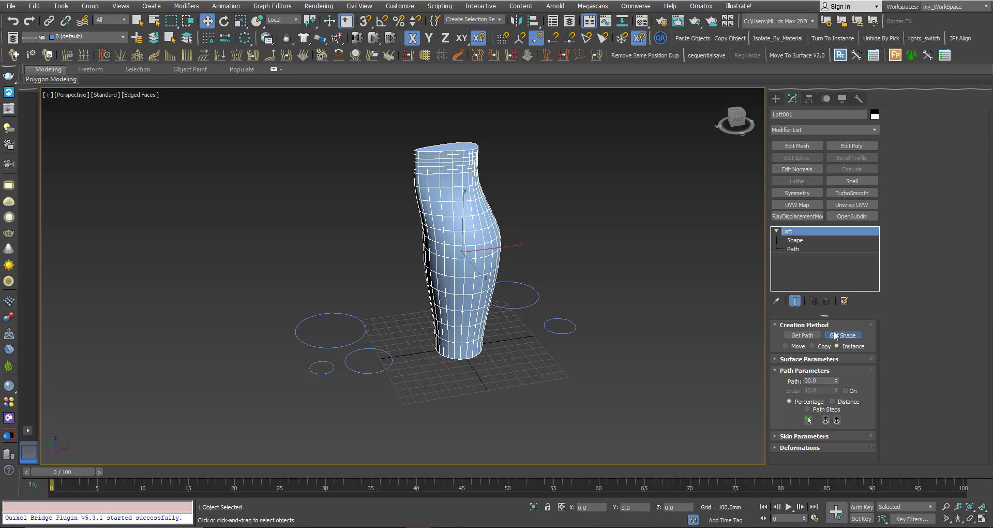
{"action": "left_click", "coordinate": [526, 308]}
{"action": "key", "text": "w"}
{"action": "scroll", "coordinate": [473, 308], "scroll_direction": "up", "scroll_amount": 2}
{"action": "scroll", "coordinate": [474, 309], "scroll_direction": "down", "scroll_amount": 3}
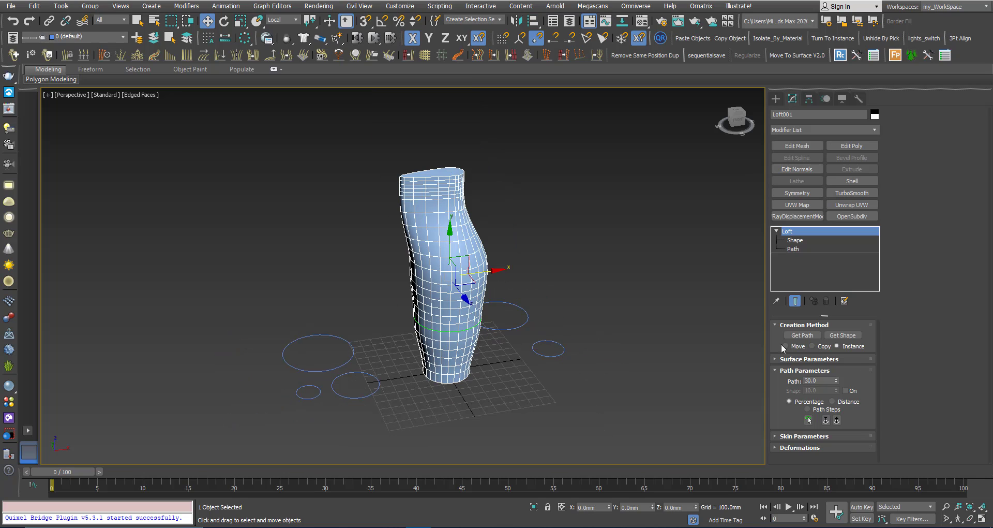
- Add the small circle on the loft's bulging side as a copied cross-section at 10 percent of the path
{"action": "double_click", "coordinate": [820, 381]}
{"action": "type", "text": "10"}
{"action": "left_click", "coordinate": [823, 346]}
{"action": "left_click", "coordinate": [843, 335]}
{"action": "left_click", "coordinate": [541, 355]}
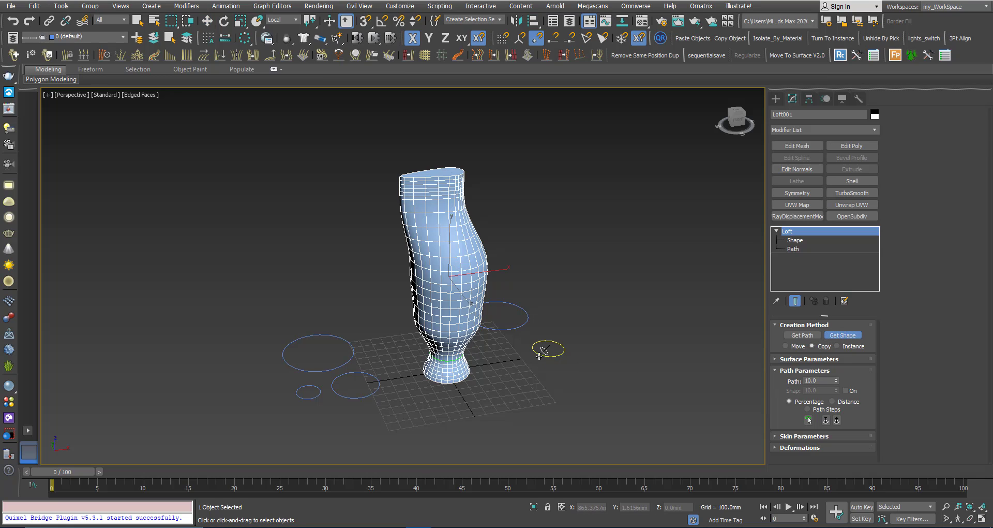
{"action": "key", "text": "w"}
{"action": "scroll", "coordinate": [450, 334], "scroll_direction": "up", "scroll_amount": 2}
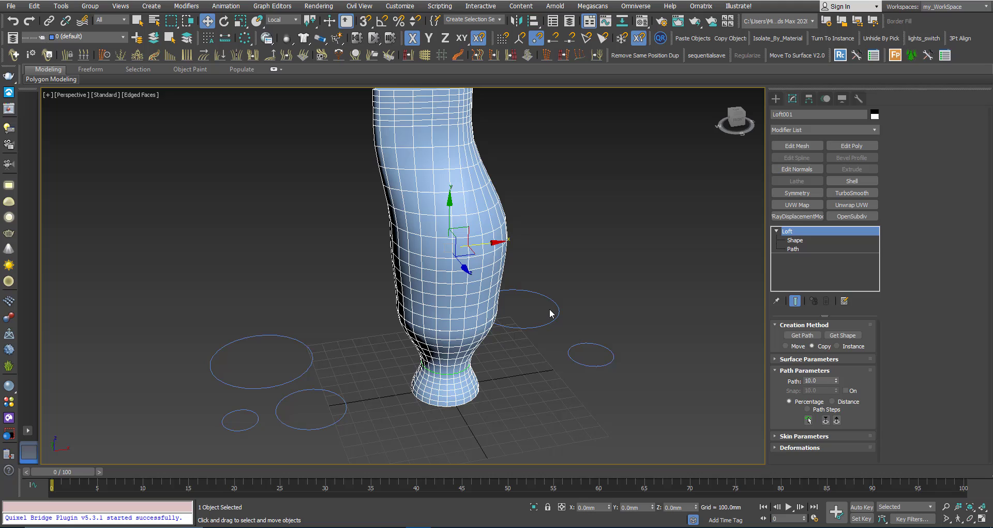
{"action": "scroll", "coordinate": [568, 331], "scroll_direction": "down", "scroll_amount": 2}
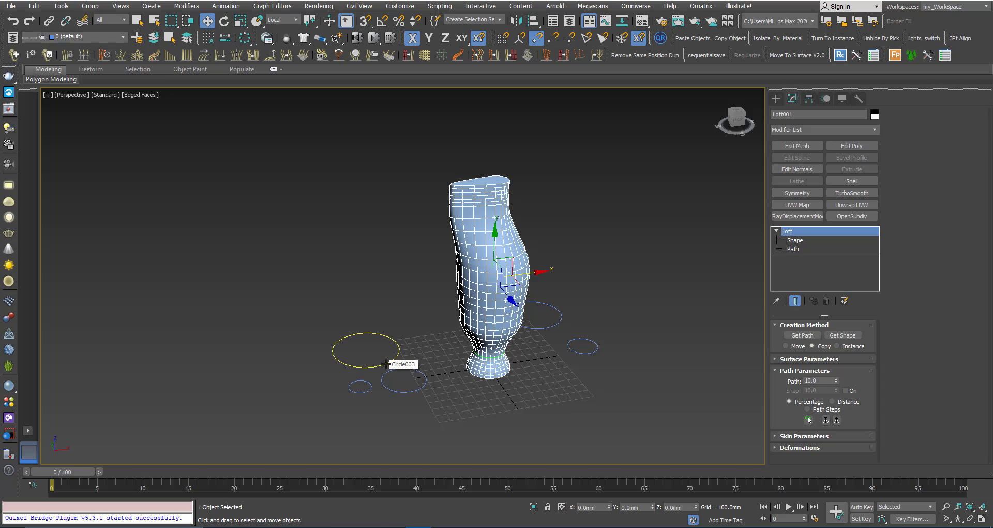
- Reselect the loft and switch its shape creation method to Instance
{"action": "middle_click_drag", "start_coordinate": [387, 364], "coordinate": [361, 335]}
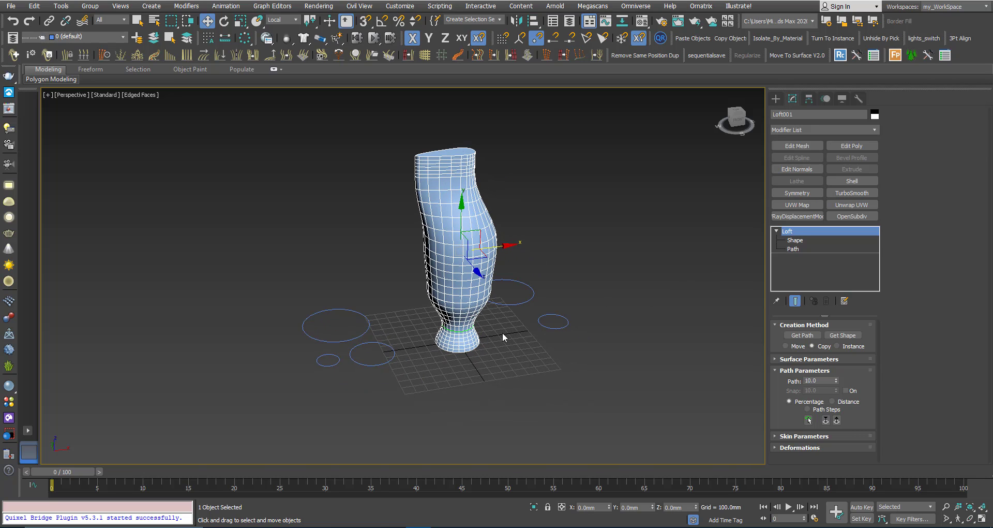
{"action": "left_click", "coordinate": [519, 337]}
{"action": "left_click", "coordinate": [445, 297]}
{"action": "middle_click_drag", "start_coordinate": [506, 326], "coordinate": [481, 329], "text": "alt"}
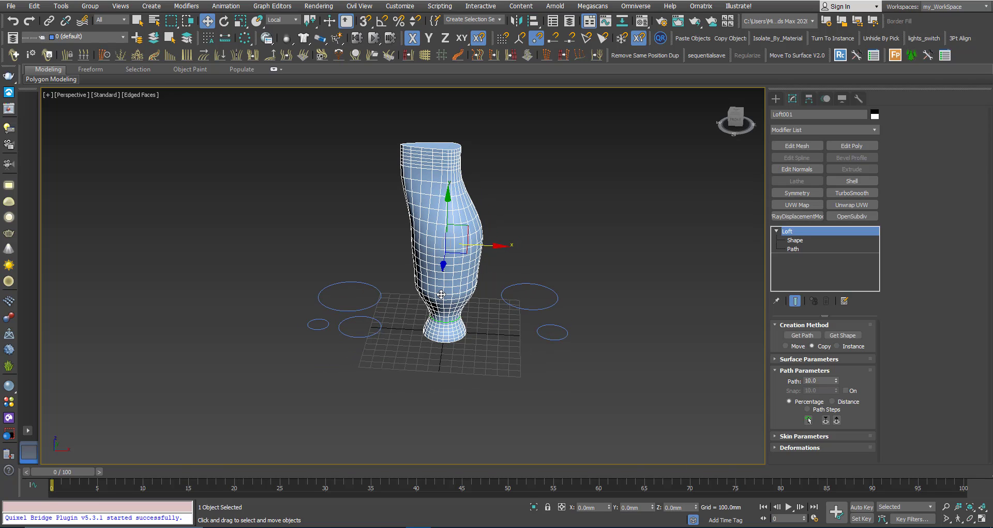
{"action": "left_click", "coordinate": [837, 346]}
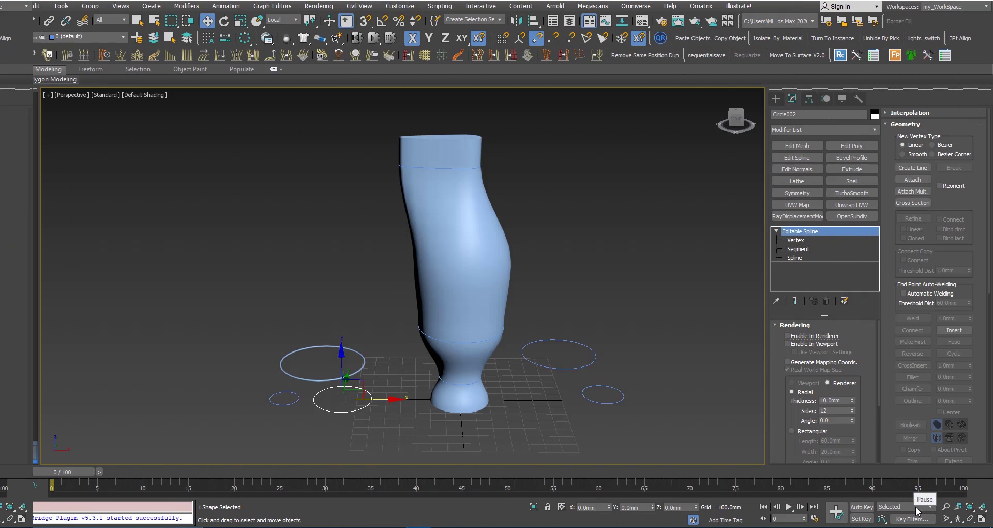
- Select Circle002 beside the loft and enable its rendering in the viewport
{"action": "middle_click_drag", "start_coordinate": [459, 350], "coordinate": [459, 365], "text": "alt"}
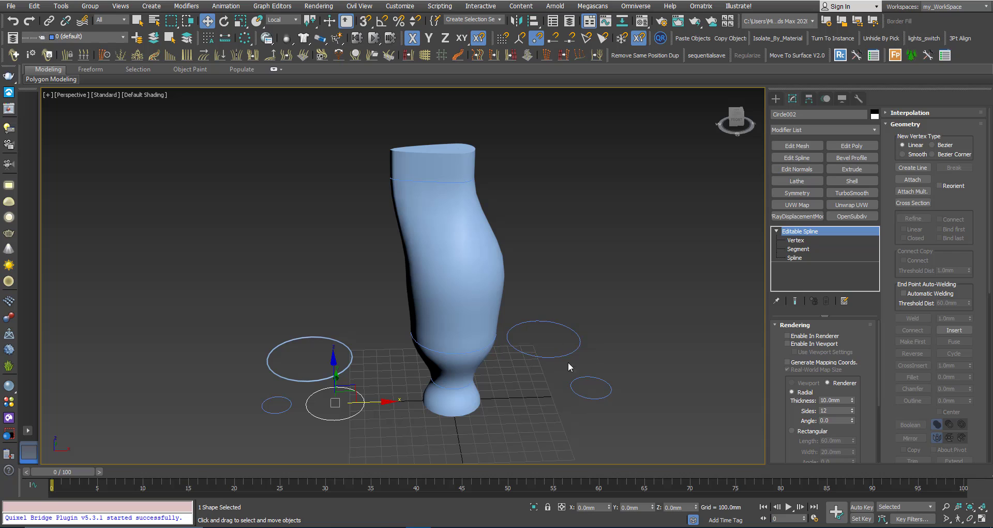
{"action": "middle_click_drag", "start_coordinate": [400, 359], "coordinate": [421, 367], "text": "alt"}
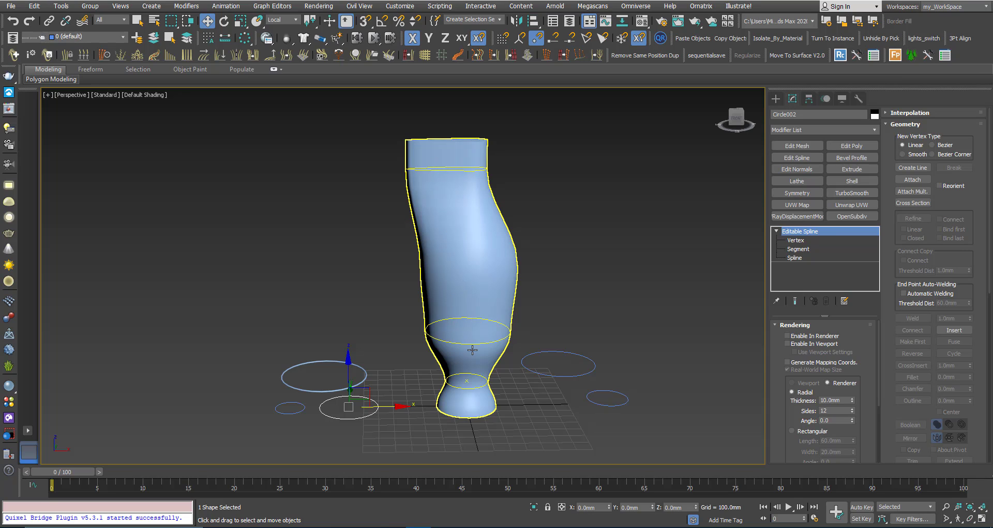
{"action": "middle_click_drag", "start_coordinate": [445, 251], "coordinate": [412, 389]}
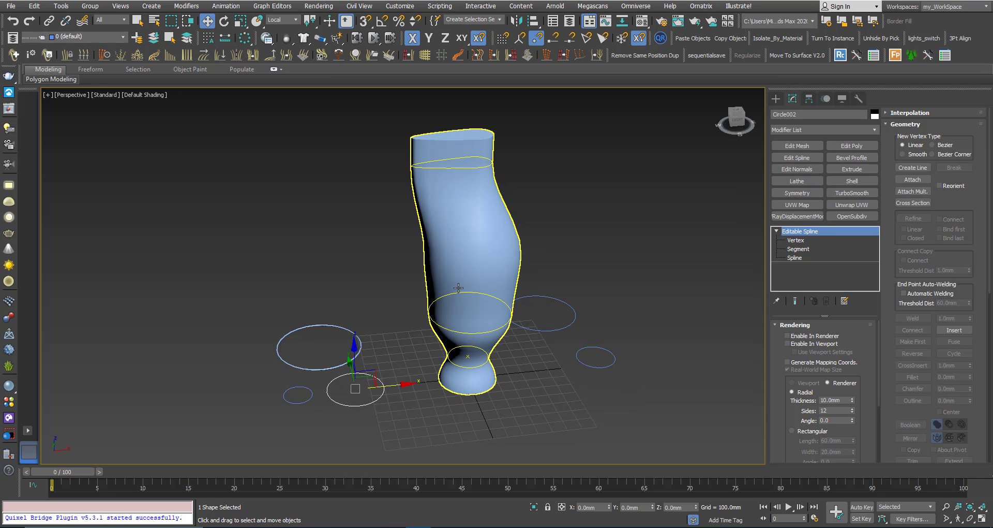
{"action": "left_click", "coordinate": [410, 392]}
{"action": "left_click", "coordinate": [371, 402]}
{"action": "scroll", "coordinate": [377, 403], "scroll_direction": "up", "scroll_amount": 3}
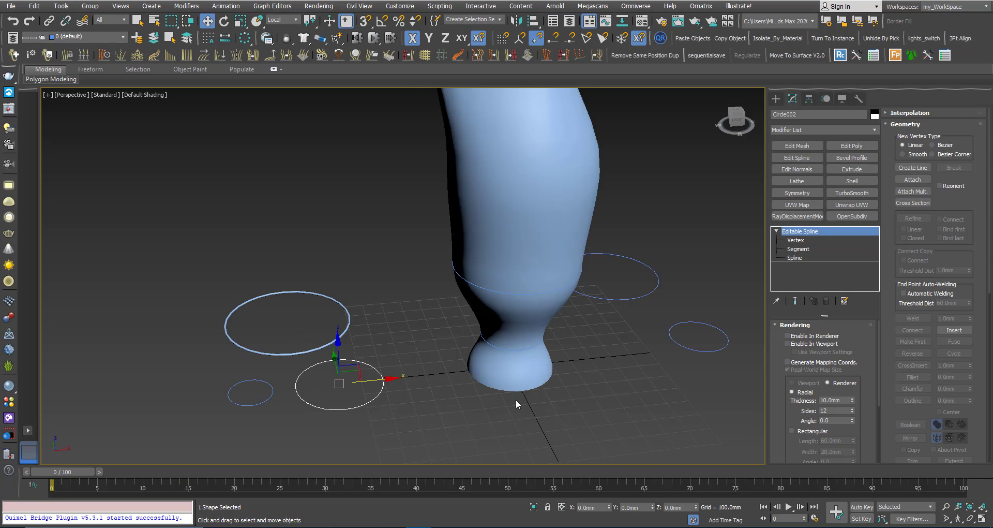
{"action": "scroll", "coordinate": [434, 389], "scroll_direction": "down", "scroll_amount": 3}
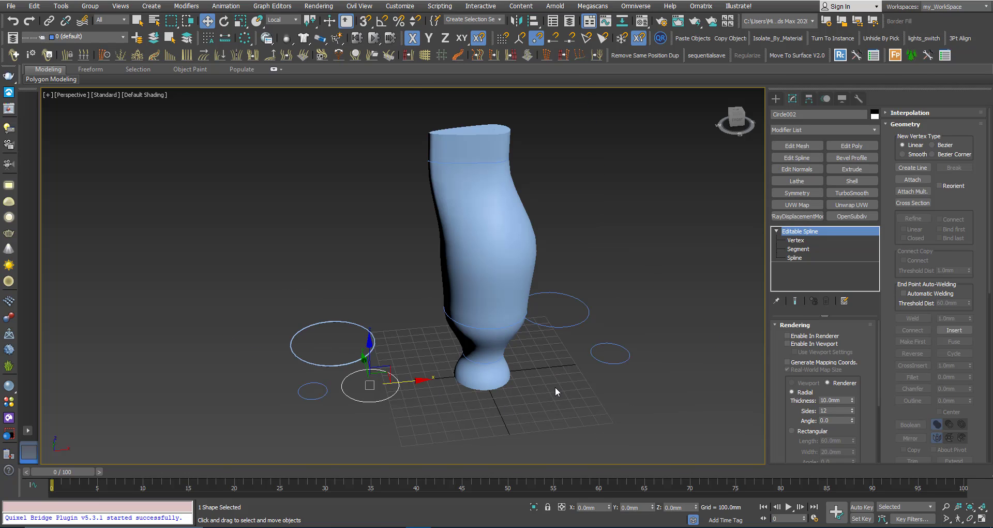
{"action": "left_click", "coordinate": [787, 343]}
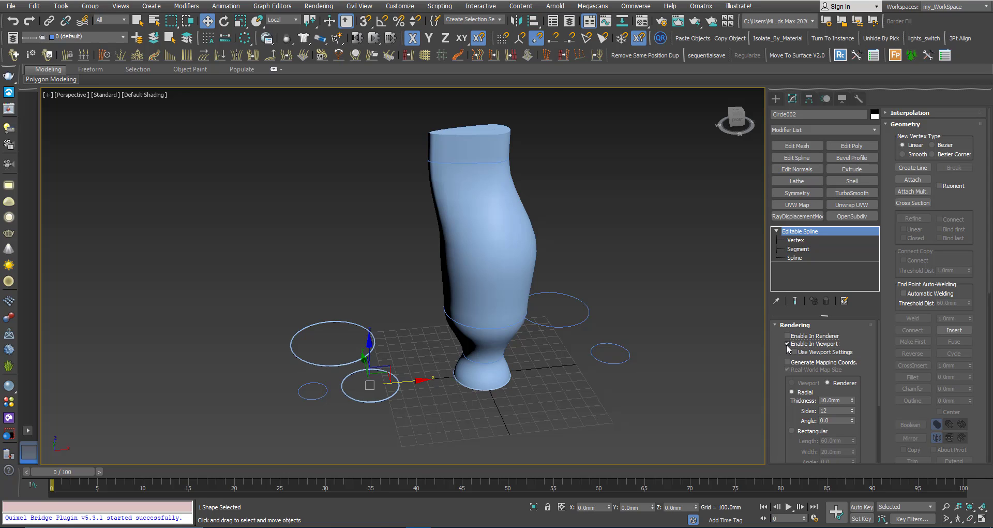
- Set Circle002's radial thickness to about 10.1 mm and check the model with edged faces on and off
{"action": "scroll", "coordinate": [467, 390], "scroll_direction": "up", "scroll_amount": 5}
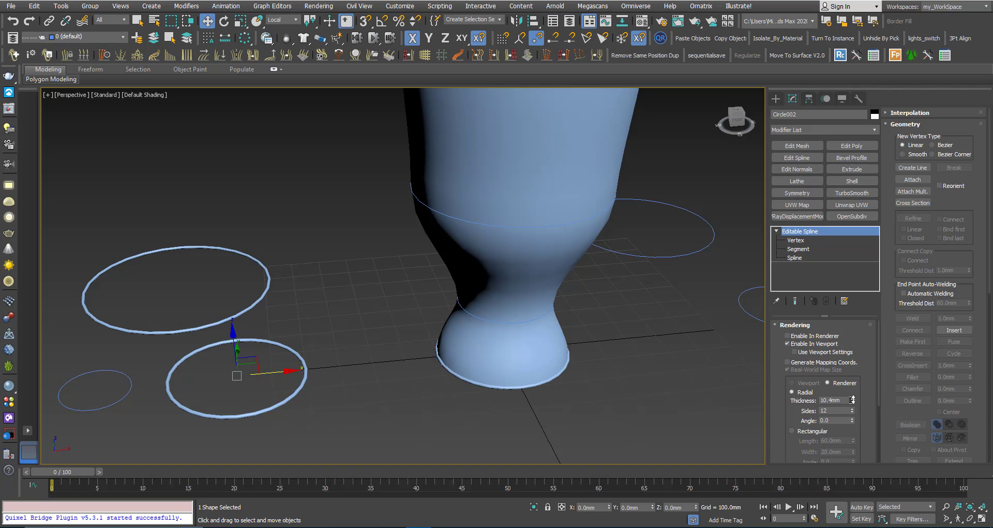
{"action": "left_click", "coordinate": [852, 398]}
{"action": "key", "text": "F4"}
{"action": "scroll", "coordinate": [495, 382], "scroll_direction": "down", "scroll_amount": 5}
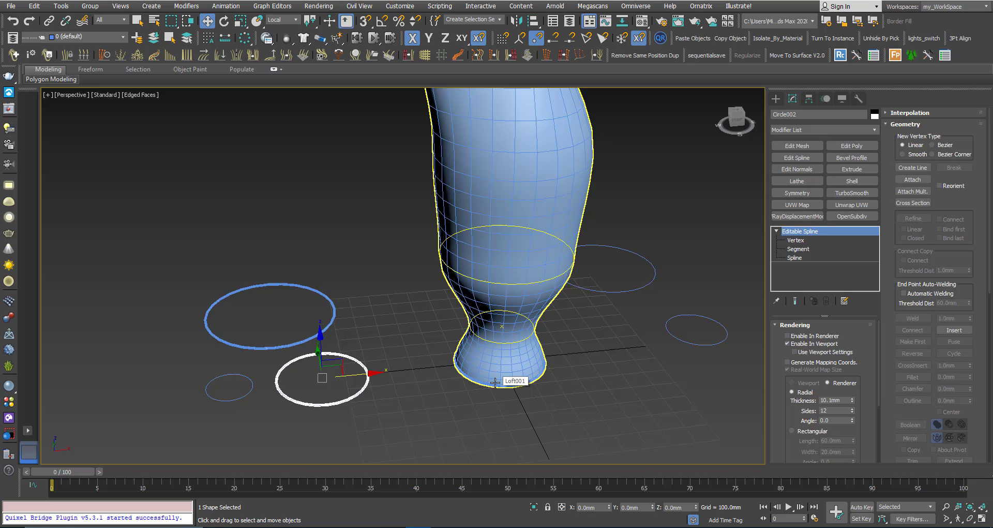
{"action": "key", "text": "F4"}
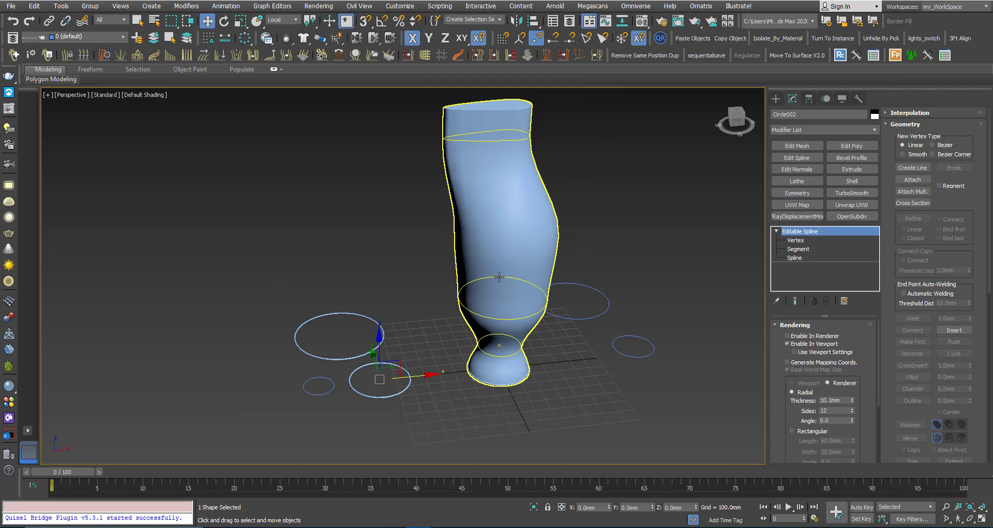
- Select the loft and add Circle002 as an instanced cross-section at 75 percent of the path
{"action": "left_click", "coordinate": [552, 300]}
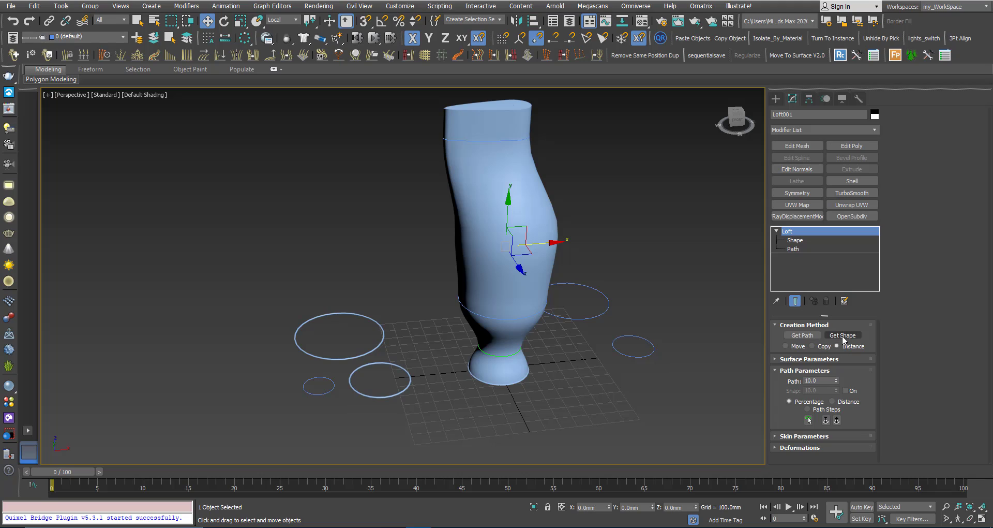
{"action": "double_click", "coordinate": [816, 380]}
{"action": "left_click", "coordinate": [842, 335]}
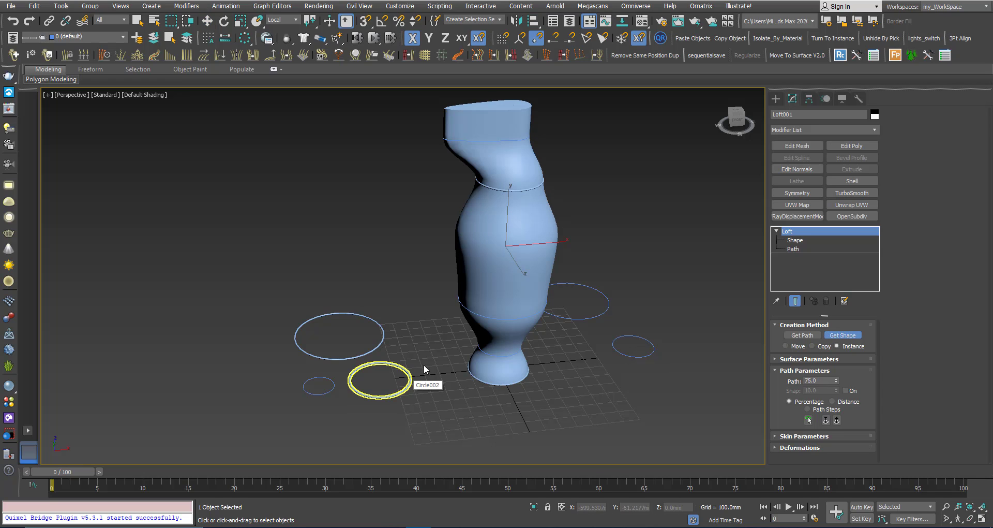
{"action": "left_click", "coordinate": [407, 385]}
{"action": "key", "text": "w"}
{"action": "scroll", "coordinate": [486, 207], "scroll_direction": "up", "scroll_amount": 4}
{"action": "scroll", "coordinate": [499, 188], "scroll_direction": "down", "scroll_amount": 4}
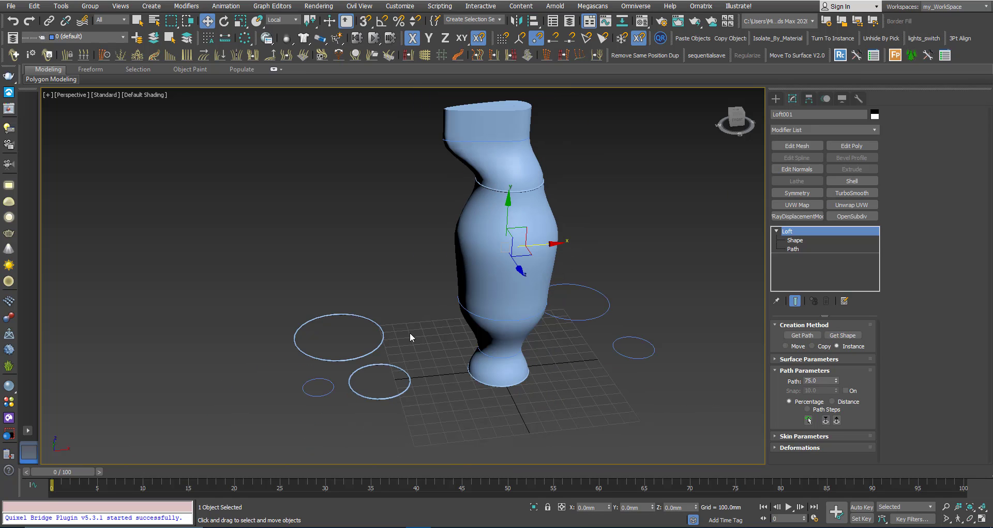
- Reselect Circle002 and reduce its radial thickness to about 9.393 mm
{"action": "left_click", "coordinate": [398, 396]}
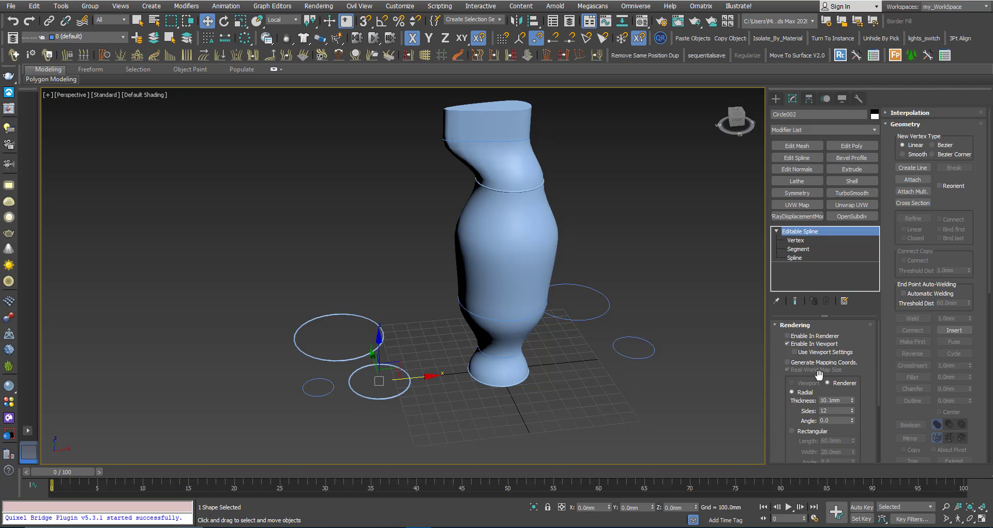
{"action": "left_click_drag", "start_coordinate": [853, 404], "coordinate": [854, 409]}
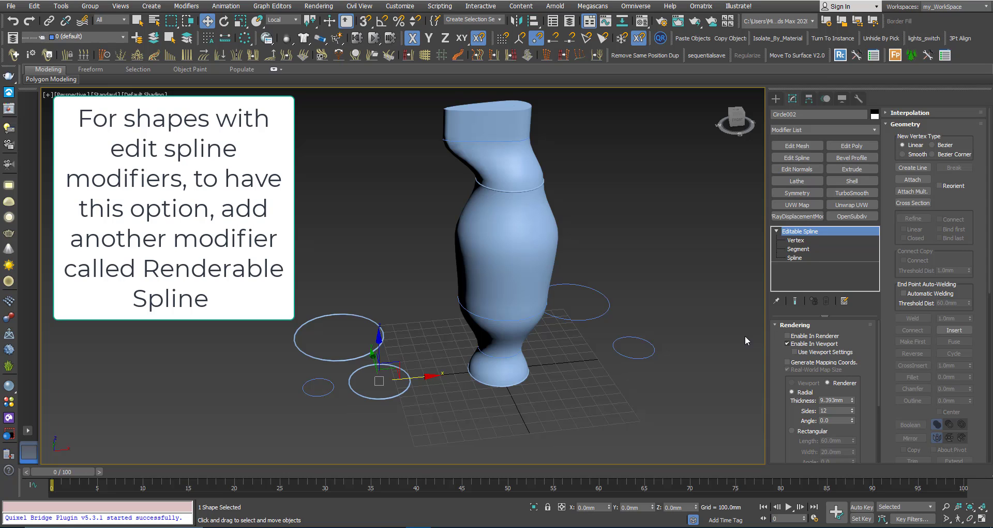
- Examine the rendered cross-section ring at the loft's upper waist and the overall shape from several distances and angles
{"action": "middle_click_drag", "start_coordinate": [450, 261], "coordinate": [441, 271]}
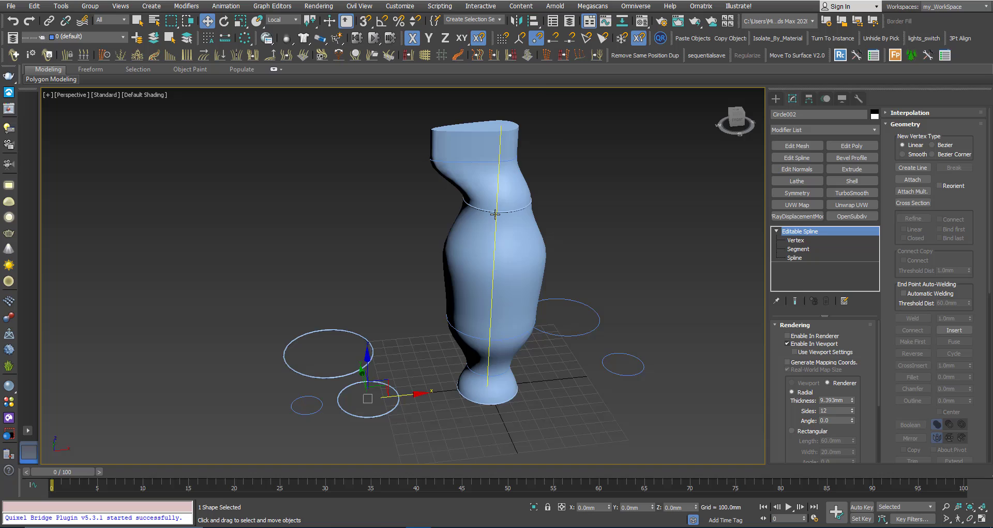
{"action": "scroll", "coordinate": [491, 214], "scroll_direction": "up", "scroll_amount": 3}
{"action": "scroll", "coordinate": [489, 228], "scroll_direction": "down", "scroll_amount": 4}
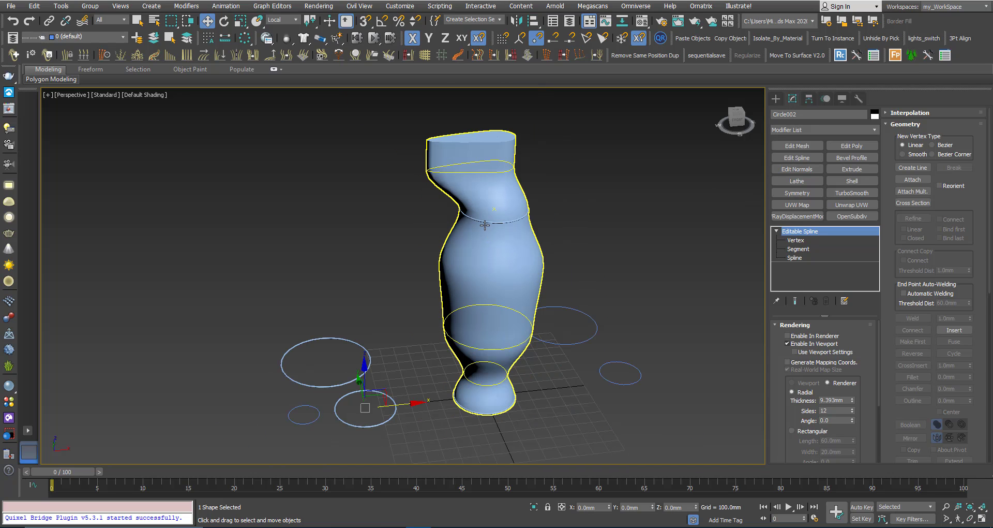
{"action": "scroll", "coordinate": [484, 224], "scroll_direction": "up", "scroll_amount": 2}
{"action": "scroll", "coordinate": [502, 222], "scroll_direction": "down", "scroll_amount": 5}
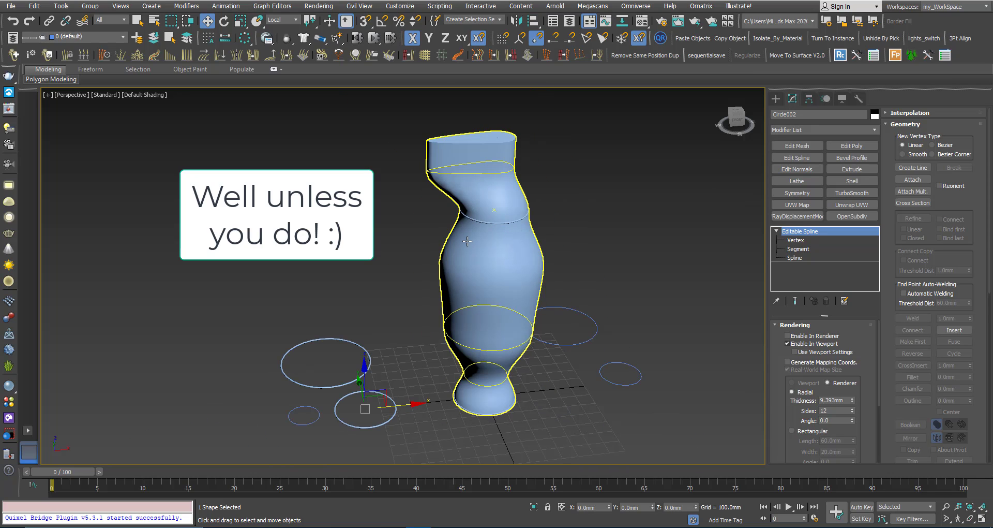
{"action": "middle_click_drag", "start_coordinate": [477, 254], "coordinate": [414, 282], "text": "alt"}
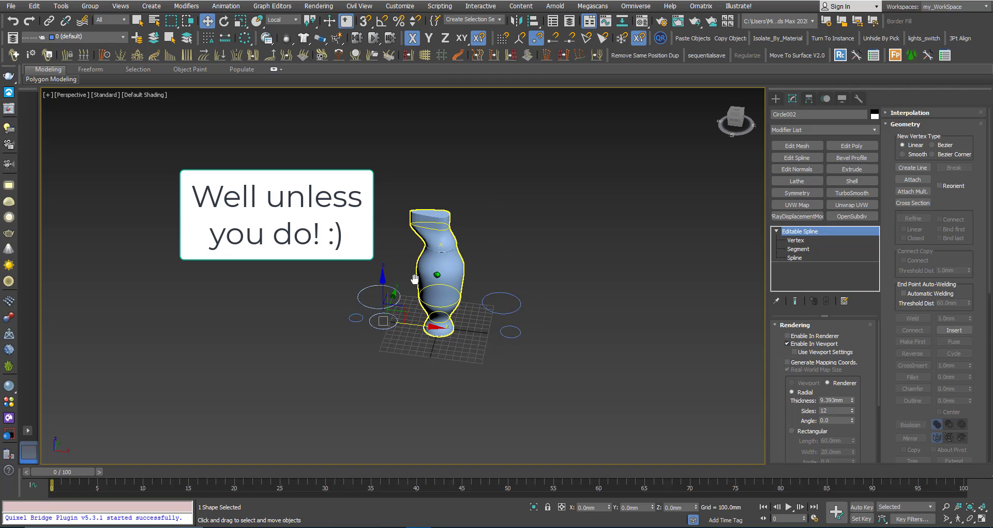
{"action": "scroll", "coordinate": [439, 248], "scroll_direction": "up", "scroll_amount": 4}
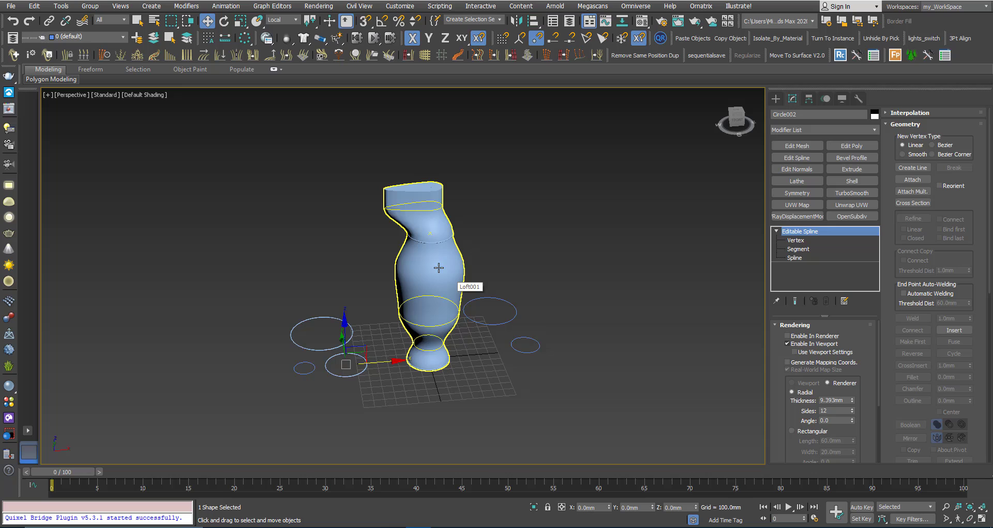
{"action": "scroll", "coordinate": [439, 269], "scroll_direction": "up", "scroll_amount": 2}
{"action": "mouse_move", "coordinate": [429, 279]}
{"action": "middle_mouse_down"}
{"action": "mouse_move", "coordinate": [383, 264]}
{"action": "mouse_move", "coordinate": [410, 263]}
{"action": "mouse_move", "coordinate": [417, 279]}
{"action": "middle_mouse_up"}
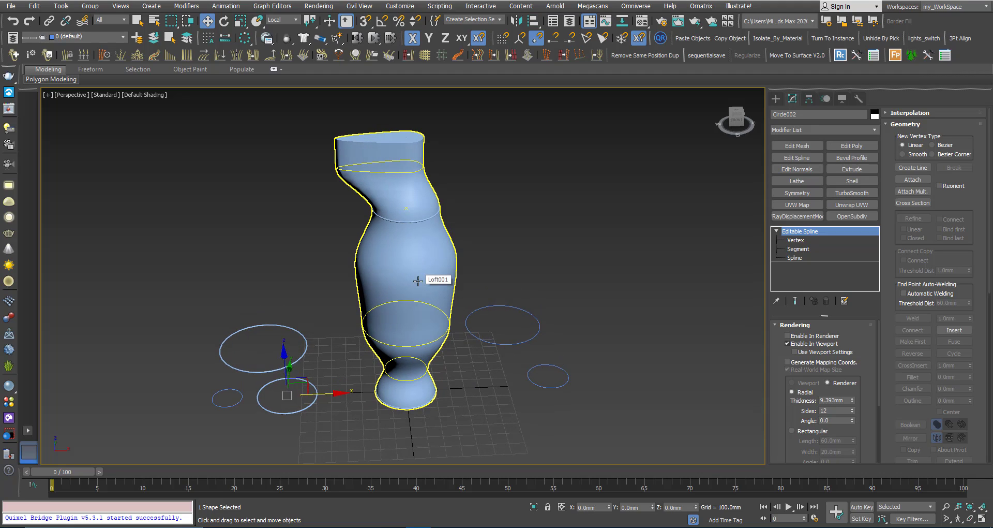